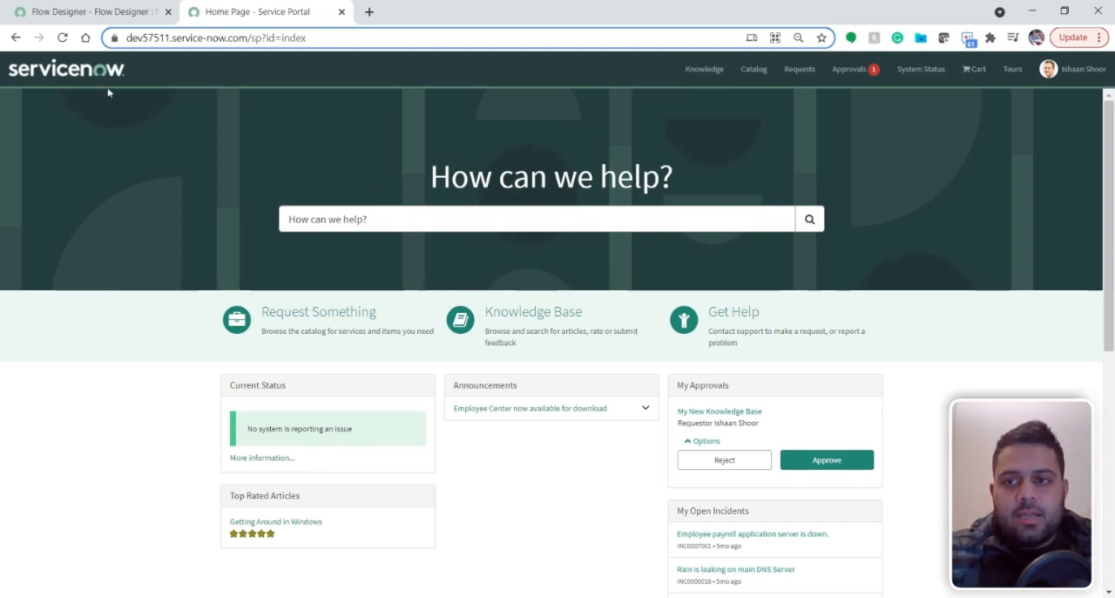
Inspect the Send Email action's configuration in the New Email Account flow, including its To recipient, and collapse it again
{"action": "left_click", "coordinate": [92, 12]}
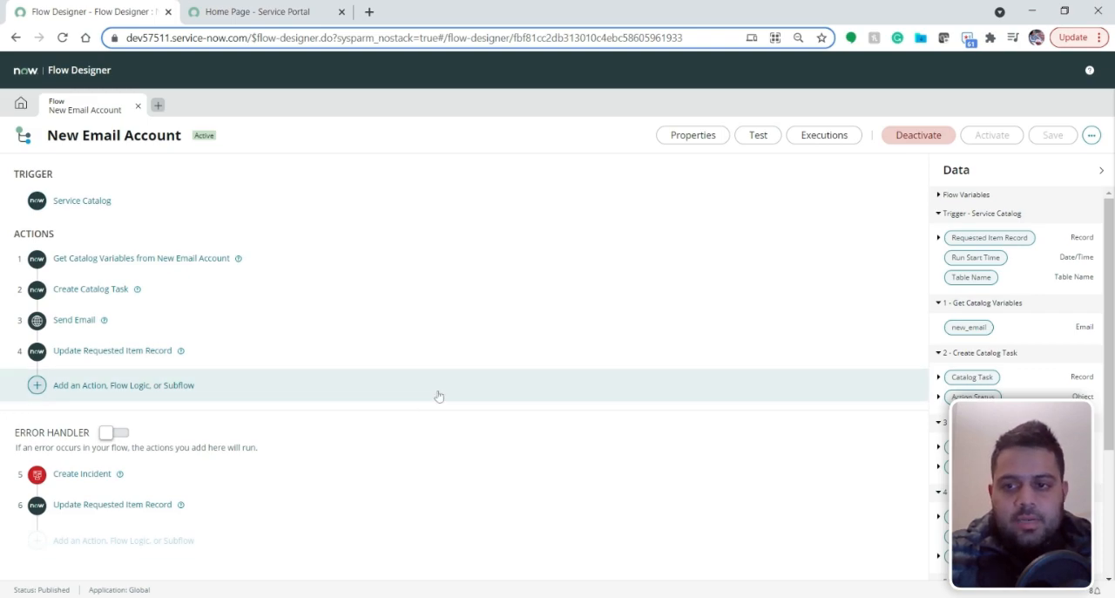
{"action": "left_click", "coordinate": [36, 320]}
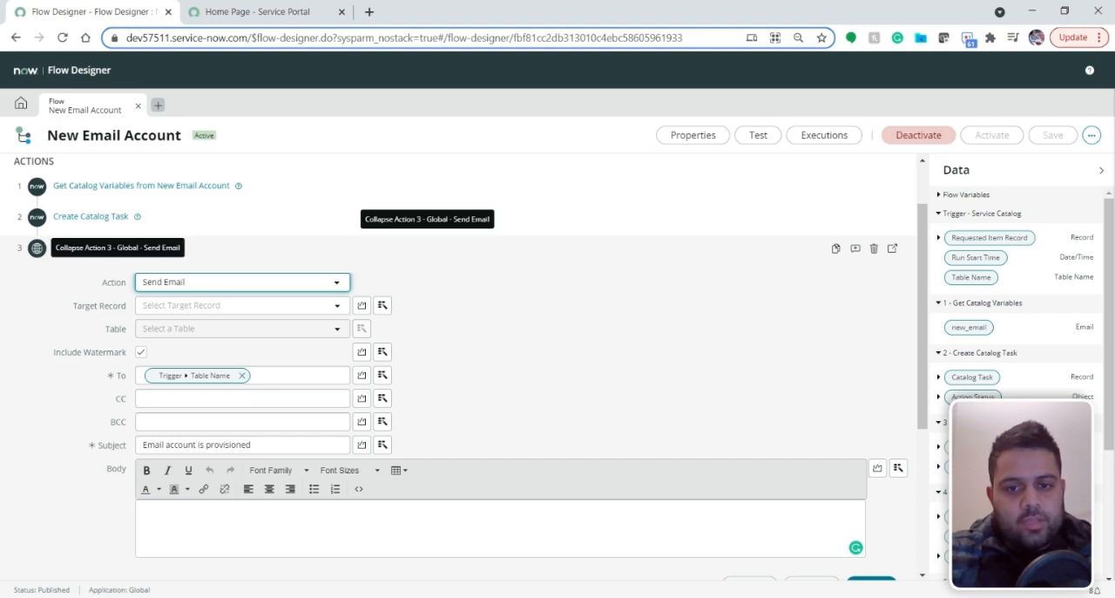
{"action": "left_click", "coordinate": [179, 248]}
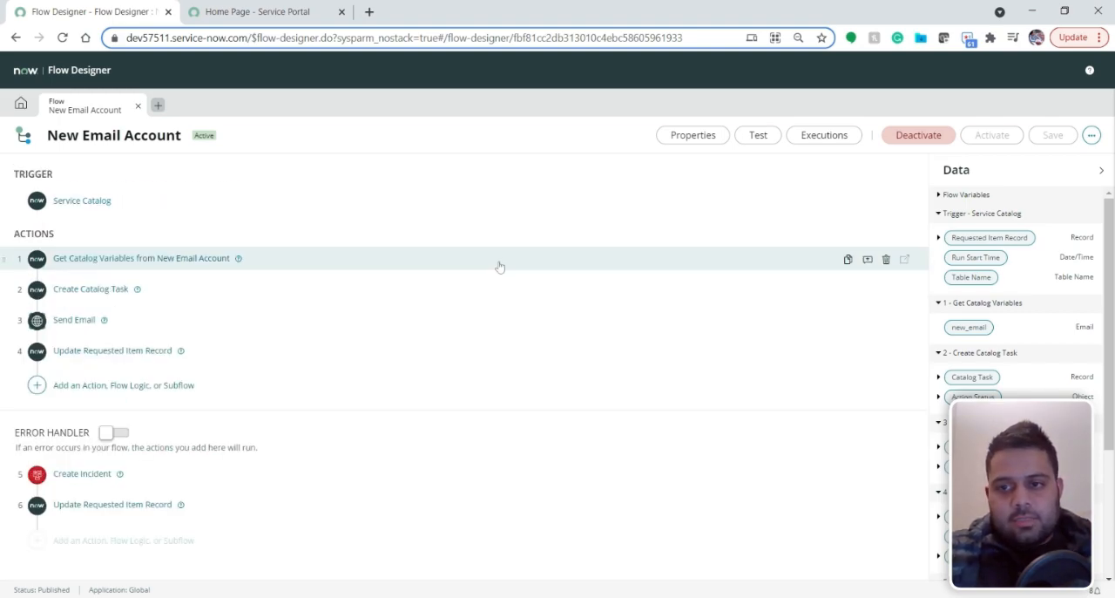
Open the New Email Account item from the Service Portal's request catalog
{"action": "left_click", "coordinate": [294, 12]}
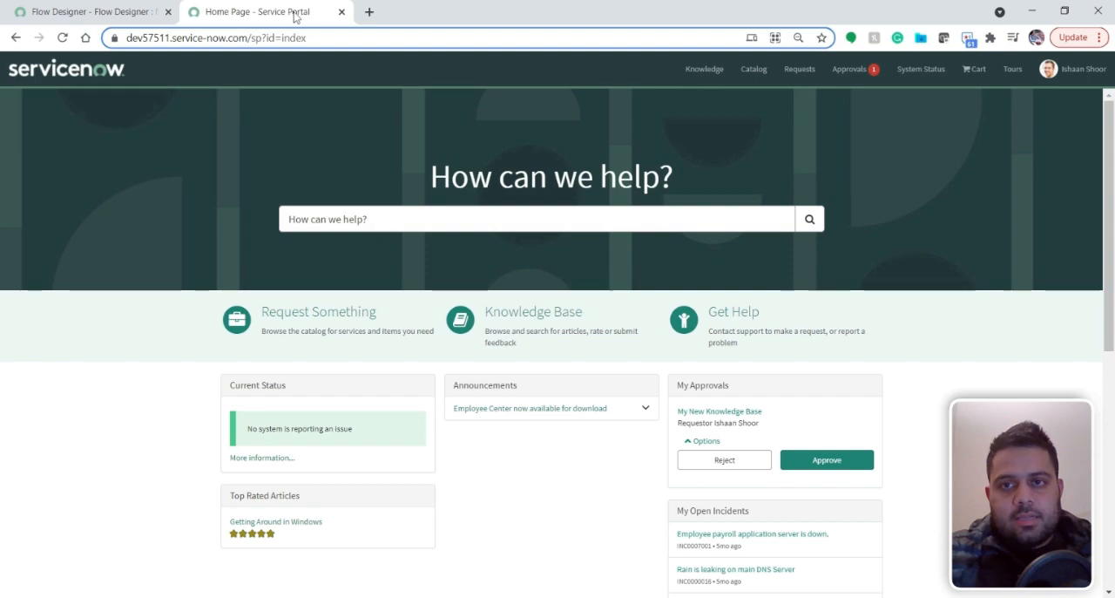
{"action": "left_click", "coordinate": [315, 340]}
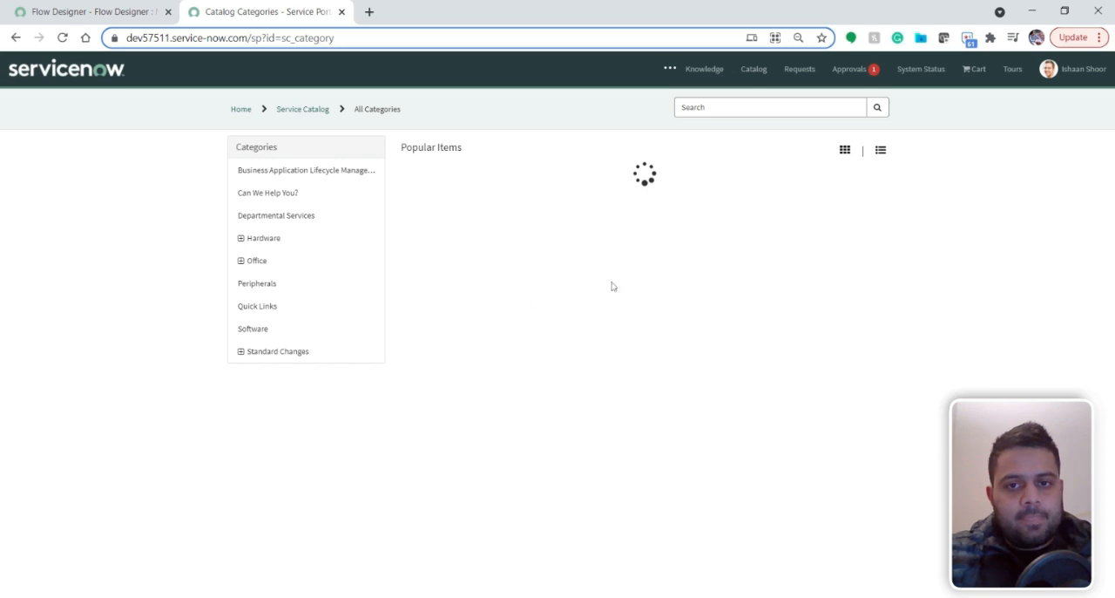
{"action": "left_click", "coordinate": [501, 188]}
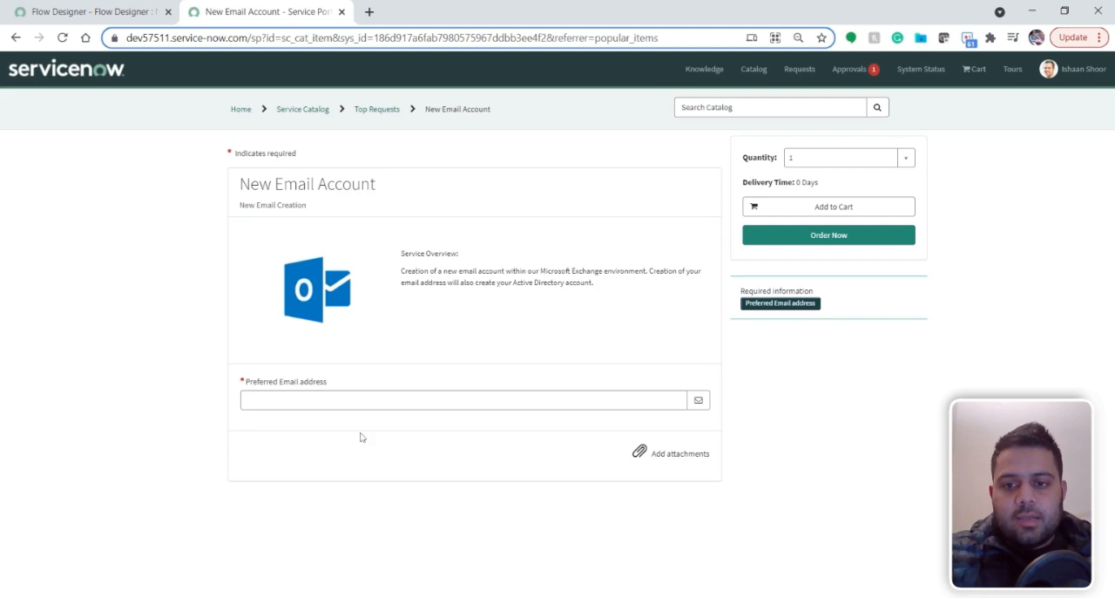
Fill in the preferred email address and order the New Email Account item through checkout, requested for System Administrator
{"action": "left_click", "coordinate": [369, 402]}
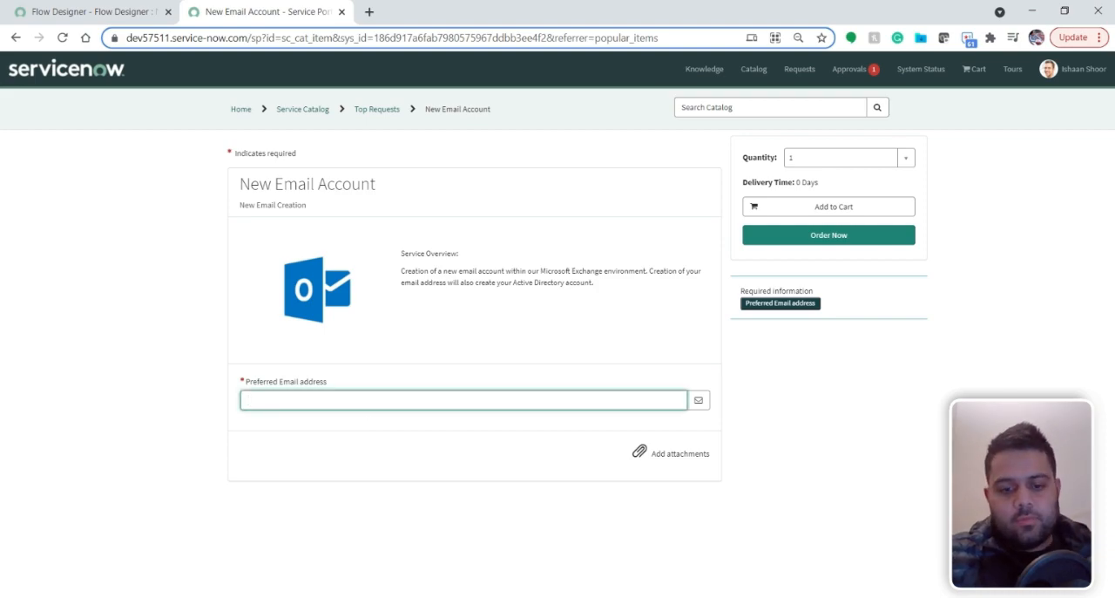
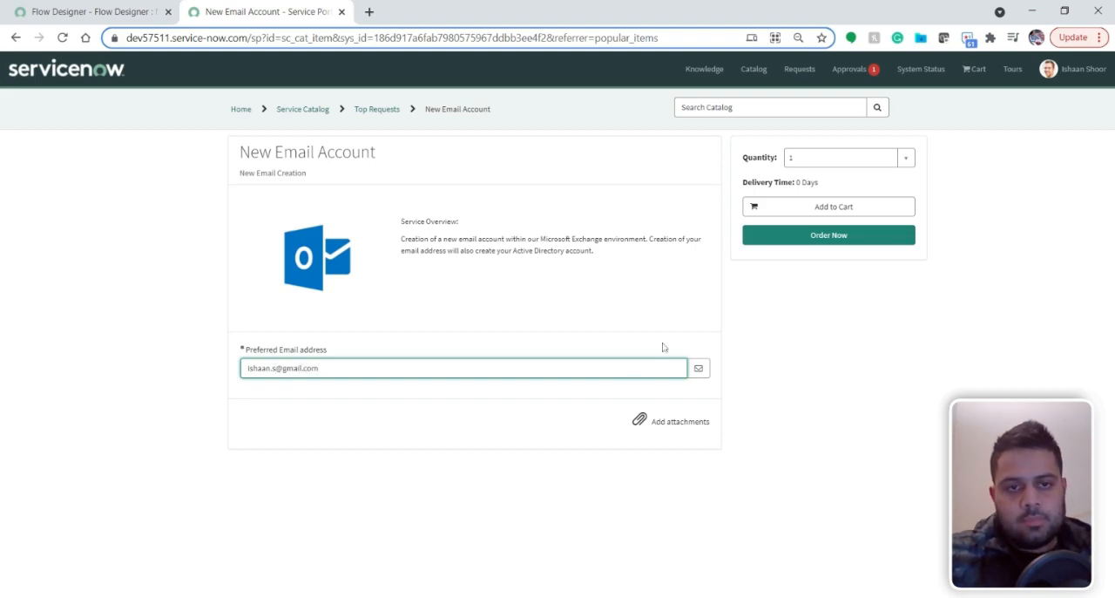
{"action": "left_click", "coordinate": [799, 239]}
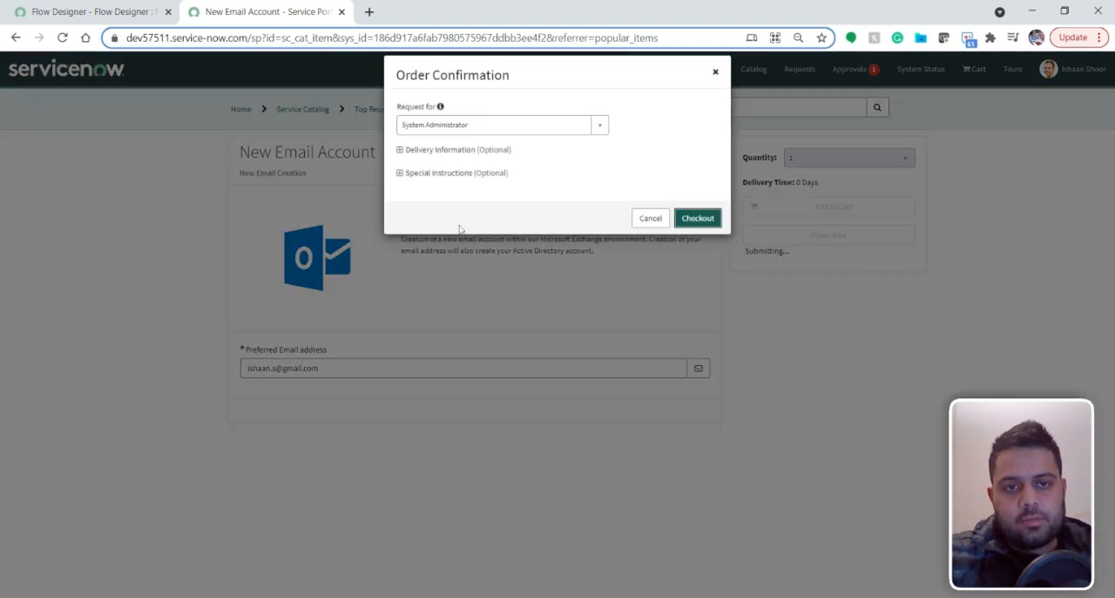
{"action": "left_click", "coordinate": [697, 232]}
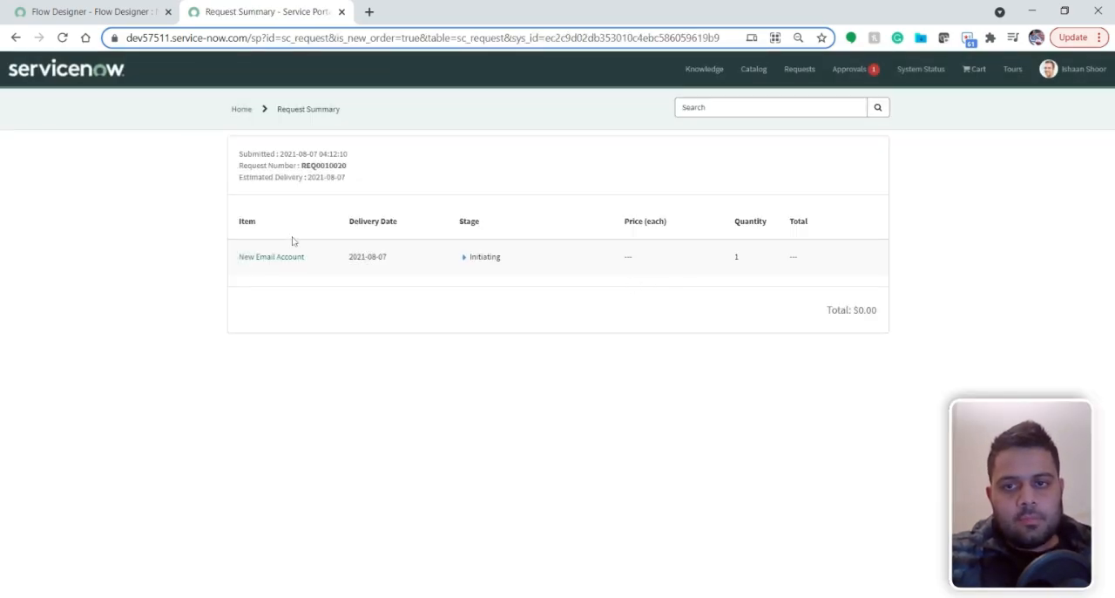
Open the submitted request, copy its item number, and look it up with global search in a new dev57511.service-now.com tab
{"action": "left_click", "coordinate": [282, 258]}
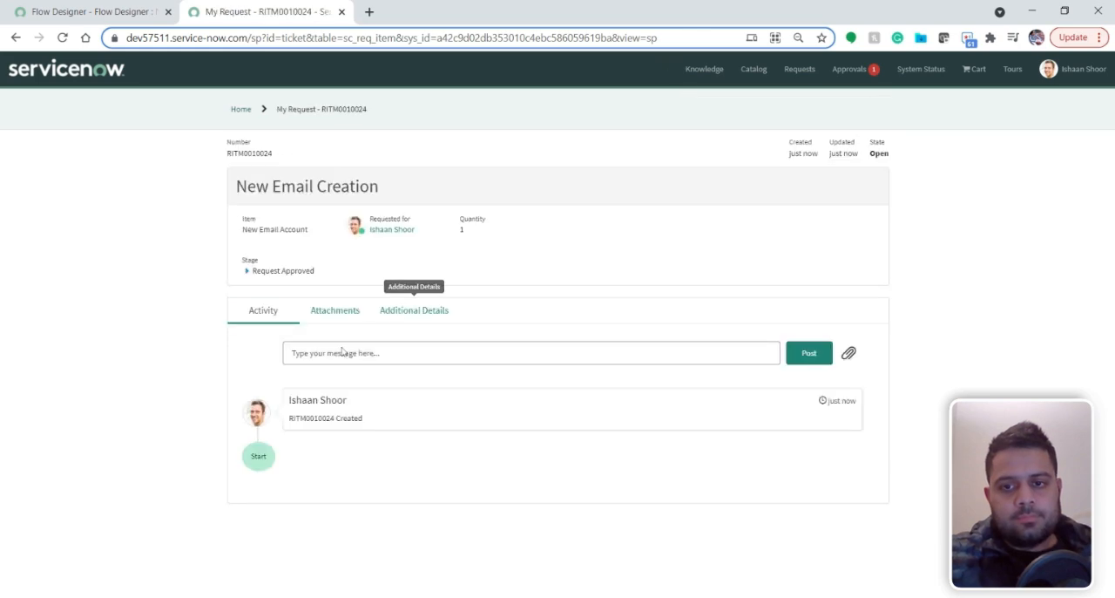
{"action": "double_click", "coordinate": [312, 418]}
{"action": "key", "text": "ctrl+c"}
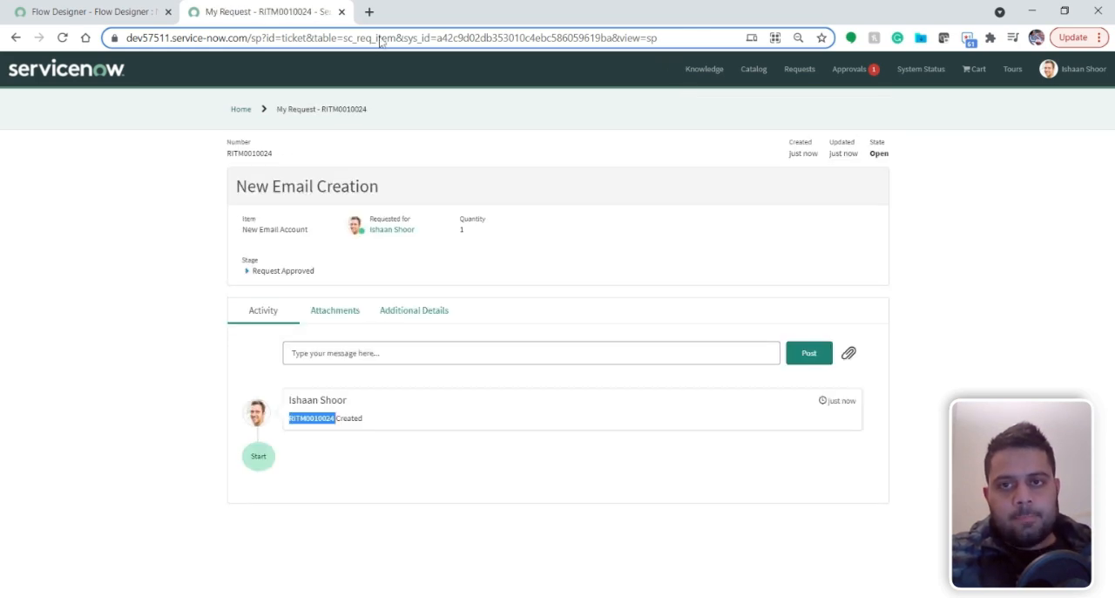
{"action": "left_click", "coordinate": [369, 12]}
{"action": "type", "text": "dev"}
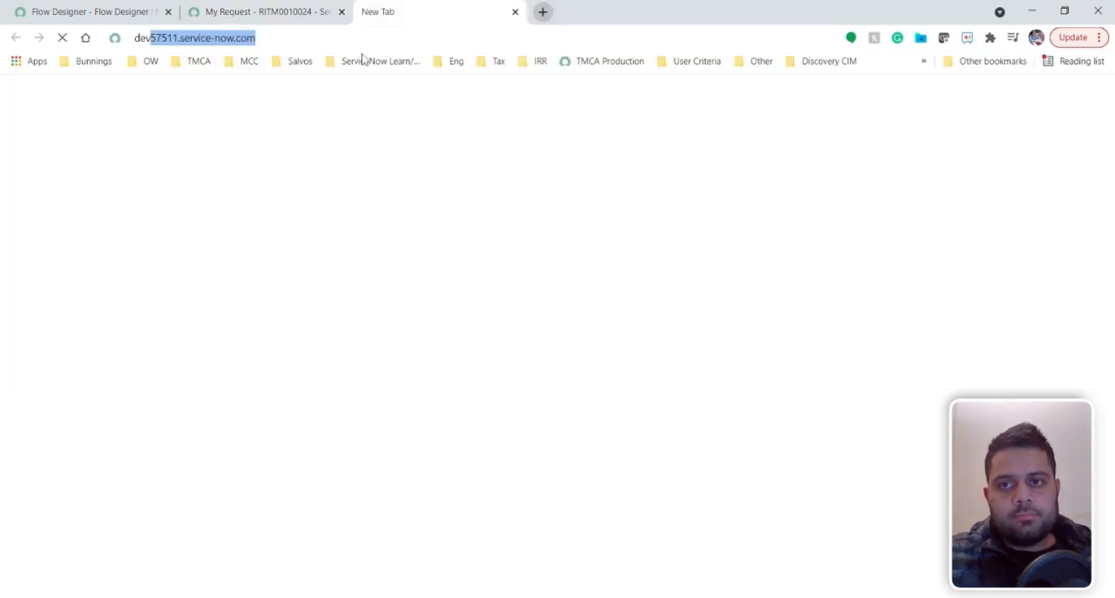
{"action": "key", "text": "Return"}
{"action": "left_click", "coordinate": [299, 13]}
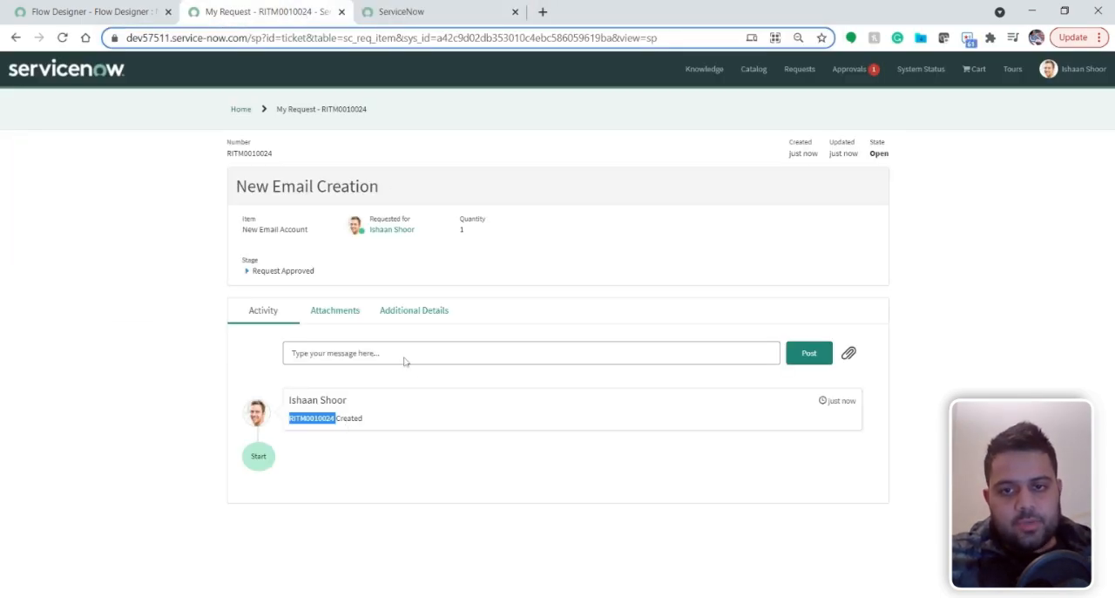
{"action": "left_click", "coordinate": [444, 15]}
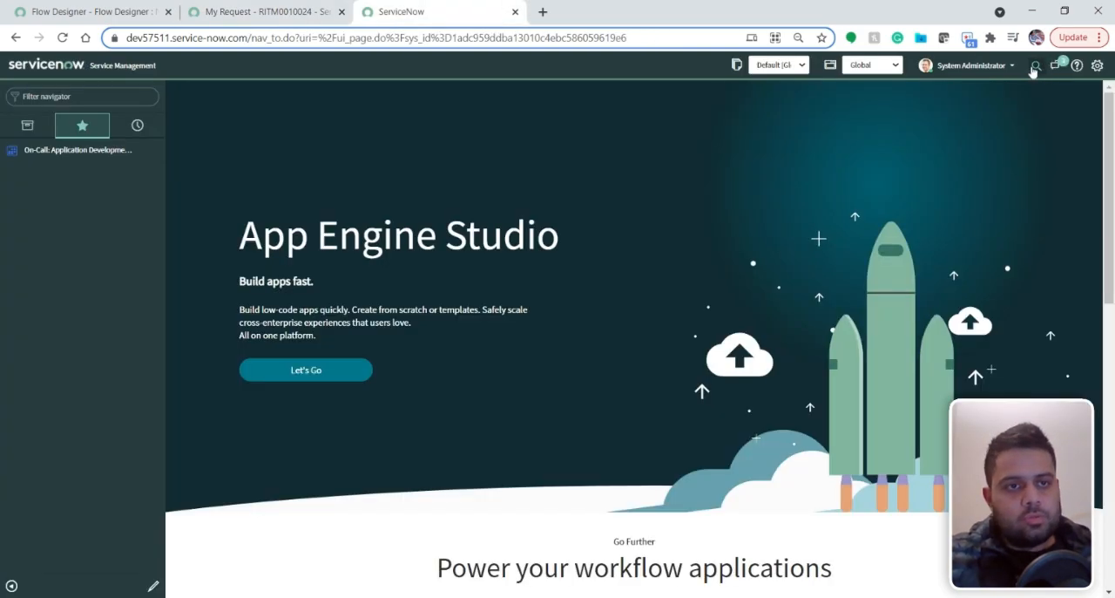
{"action": "key", "text": "ctrl+v"}
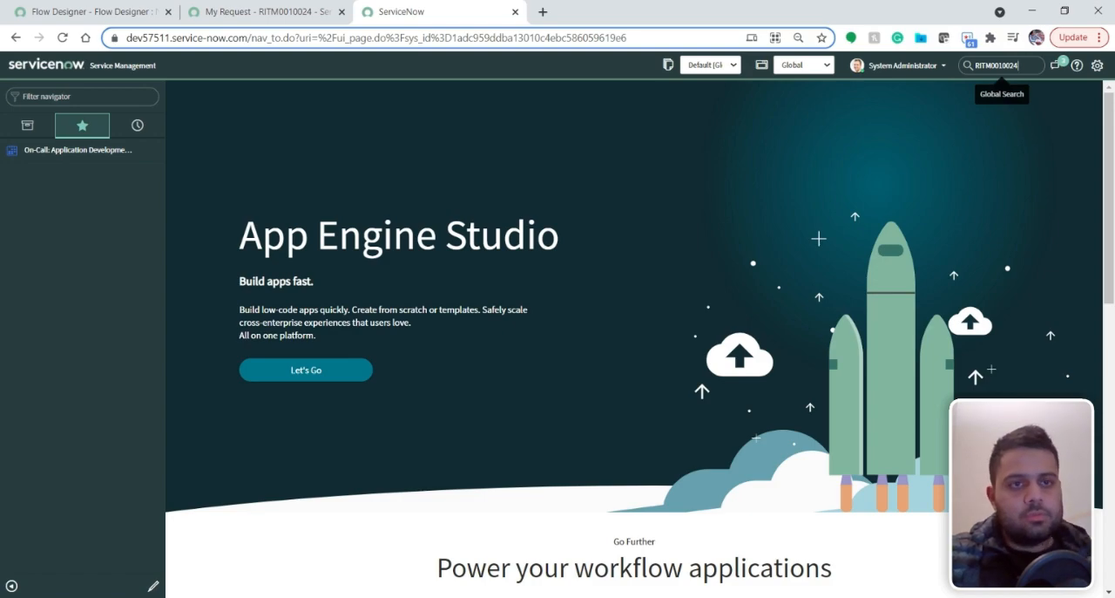
{"action": "key", "text": "Return"}
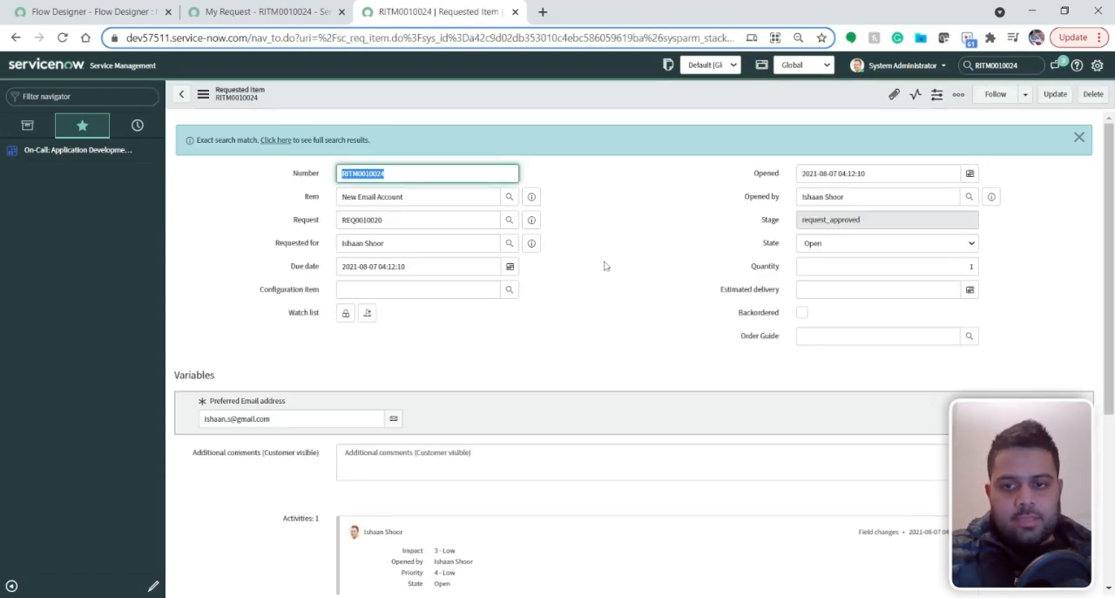
Open the flow context from the requested item's related links to view the flow's execution details
{"action": "scroll", "coordinate": [606, 265], "scroll_direction": "down", "scroll_amount": 3}
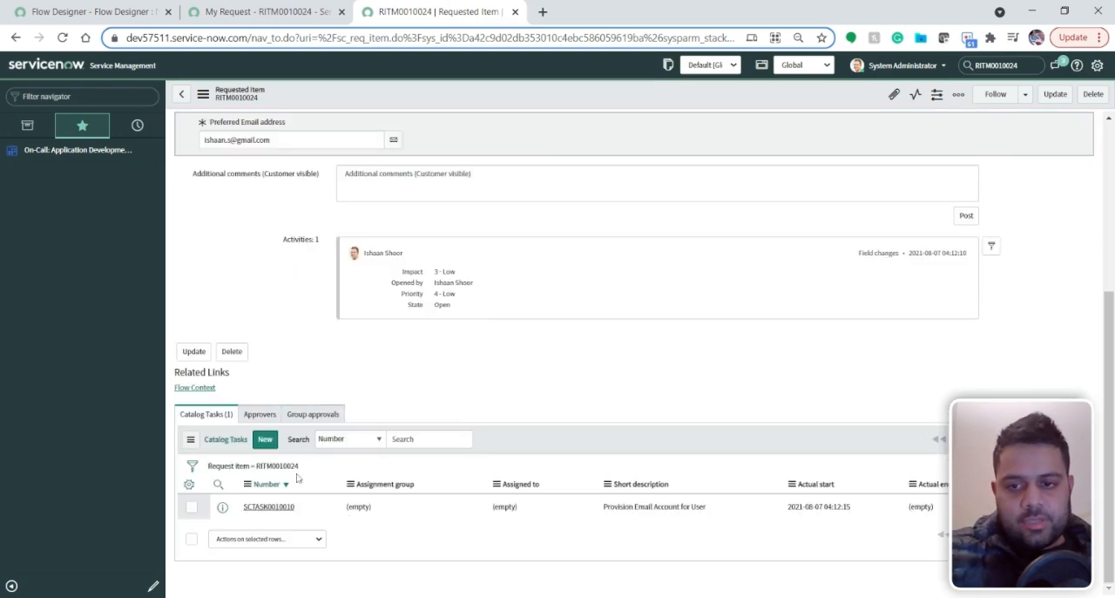
{"action": "left_click", "coordinate": [200, 389]}
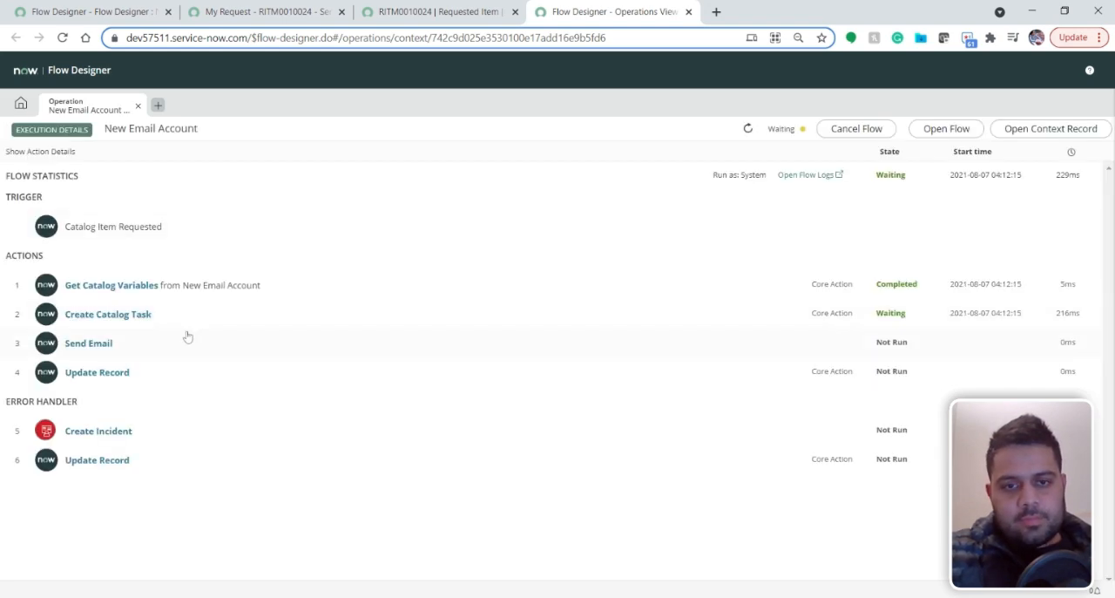
Open the requested item's Provision Email Account for User catalog task, set its state to closed, and save it
{"action": "left_click", "coordinate": [421, 11]}
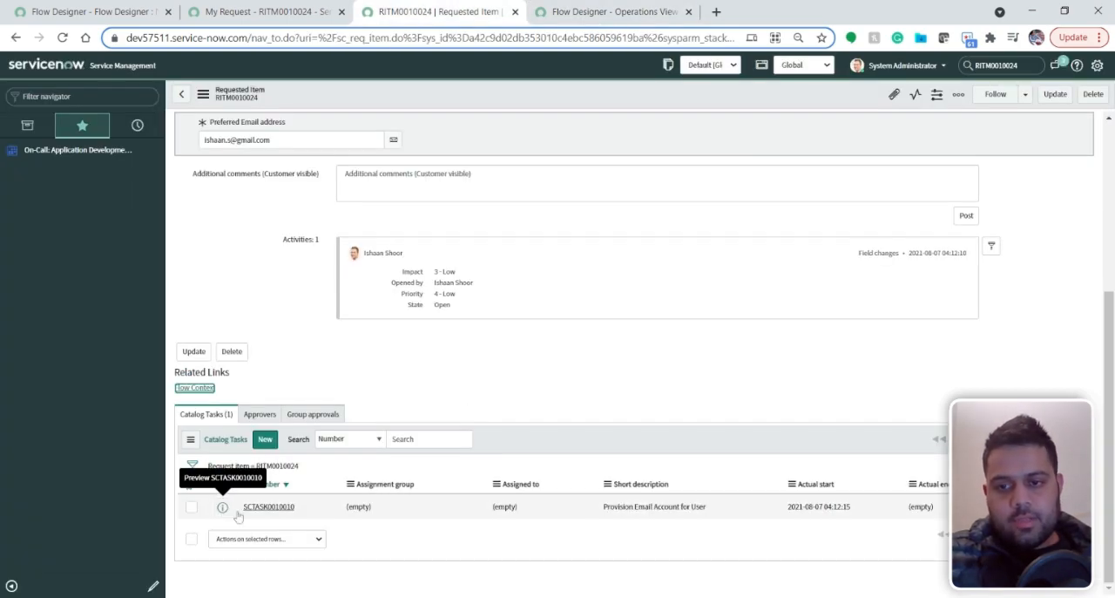
{"action": "middle_click", "coordinate": [279, 510]}
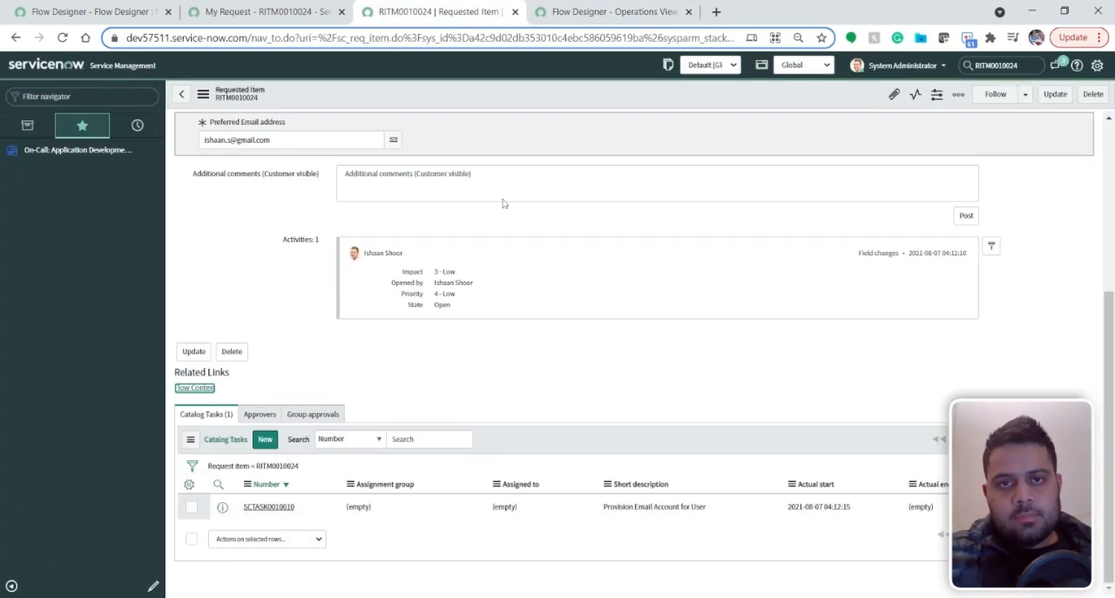
{"action": "left_click", "coordinate": [796, 19]}
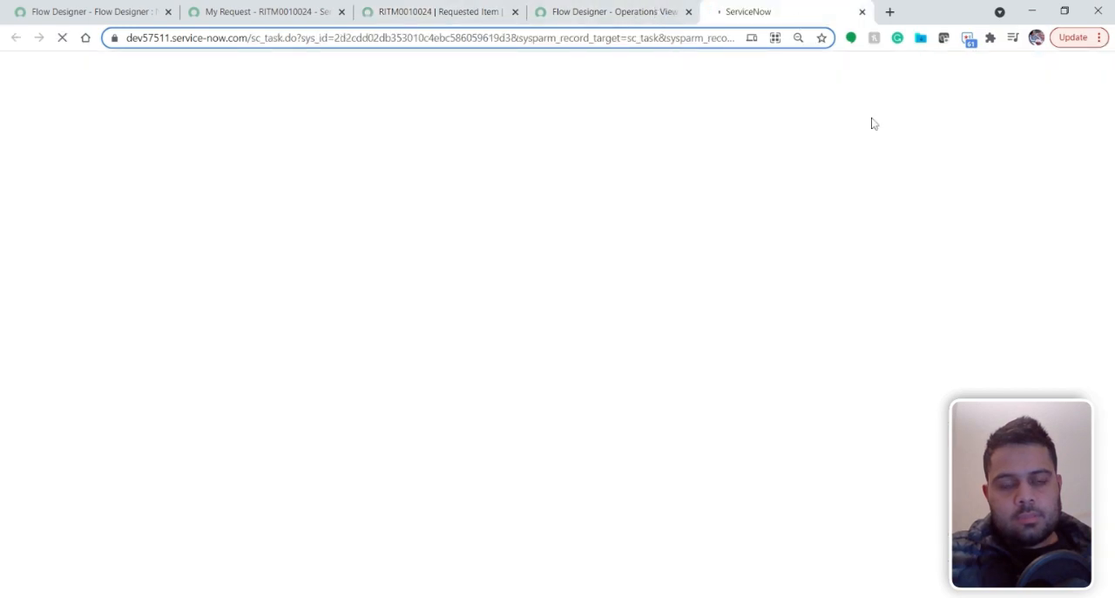
{"action": "left_click", "coordinate": [829, 162]}
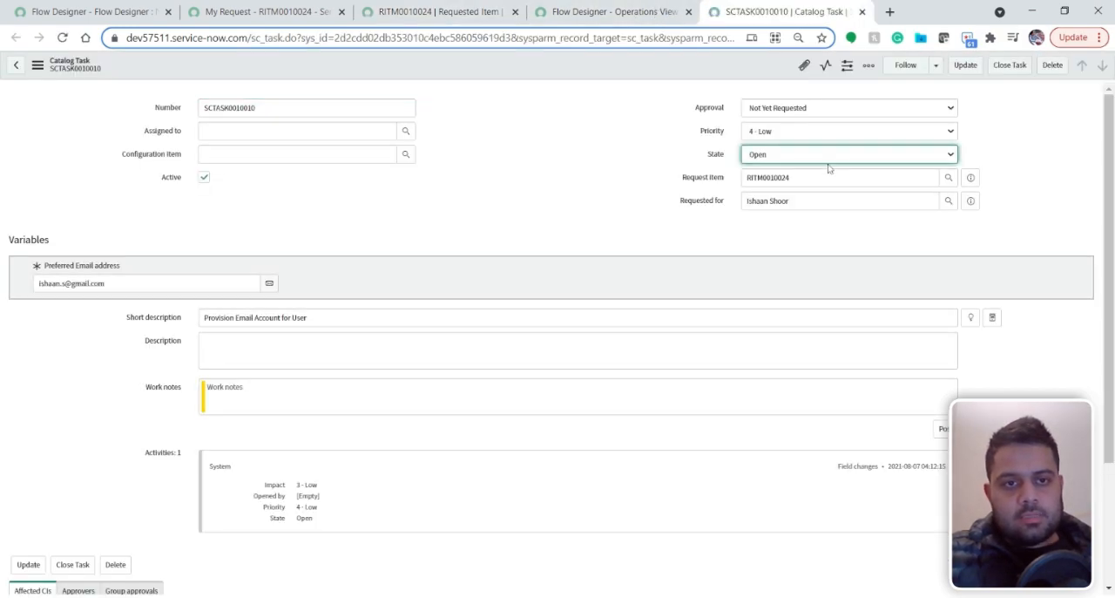
{"action": "left_click", "coordinate": [822, 202]}
{"action": "right_click", "coordinate": [658, 71]}
{"action": "left_click", "coordinate": [673, 77]}
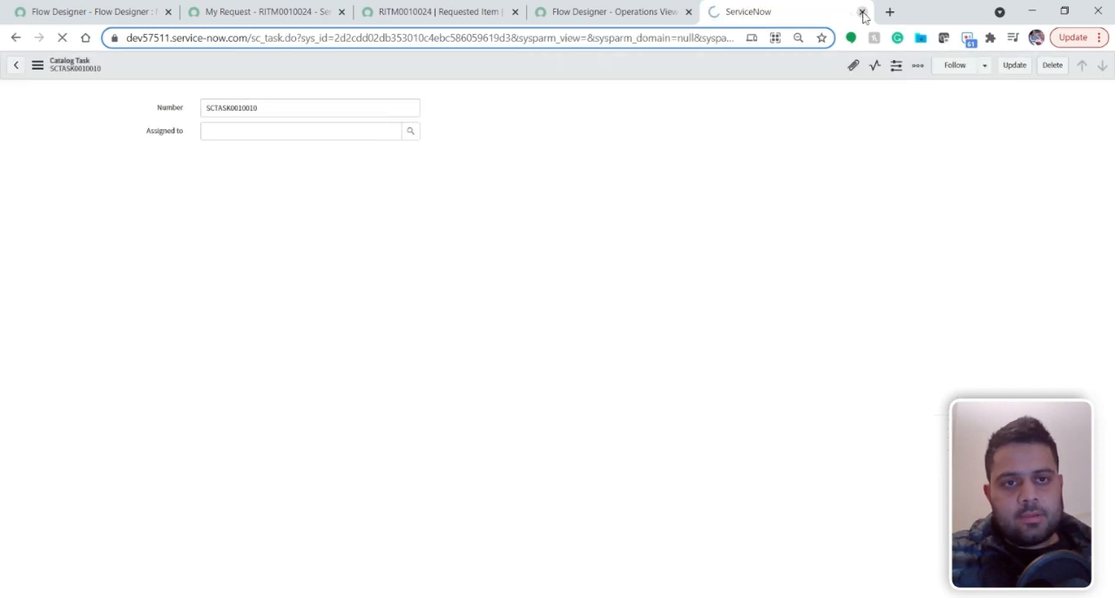
{"action": "left_click", "coordinate": [556, 16]}
Review the requested item's activities, stage and state after closing its catalog task
{"action": "left_click", "coordinate": [439, 12]}
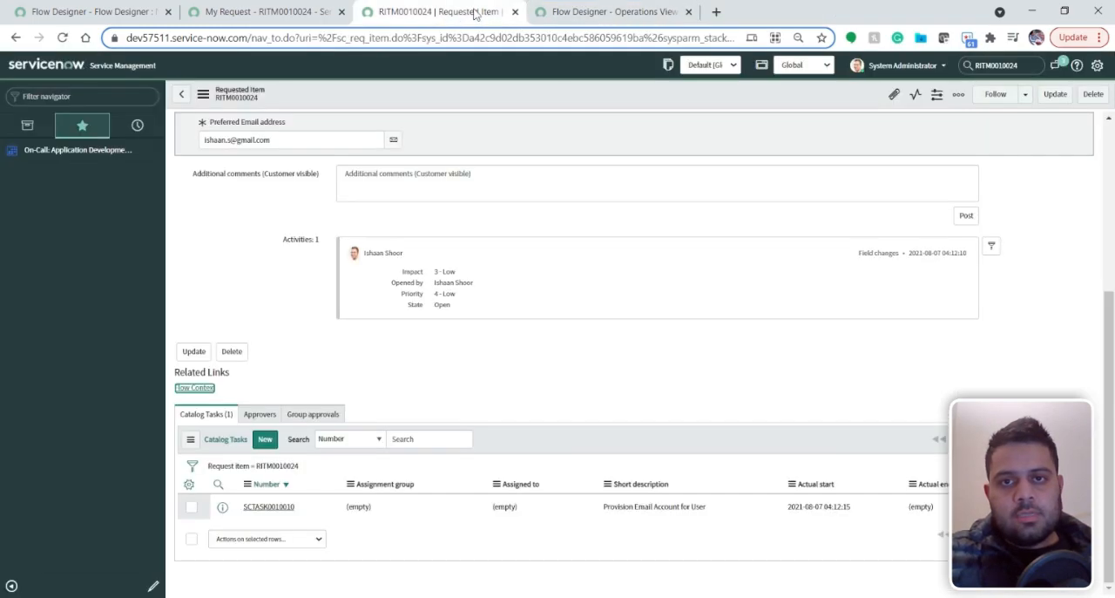
{"action": "scroll", "coordinate": [340, 399], "scroll_direction": "up", "scroll_amount": 2}
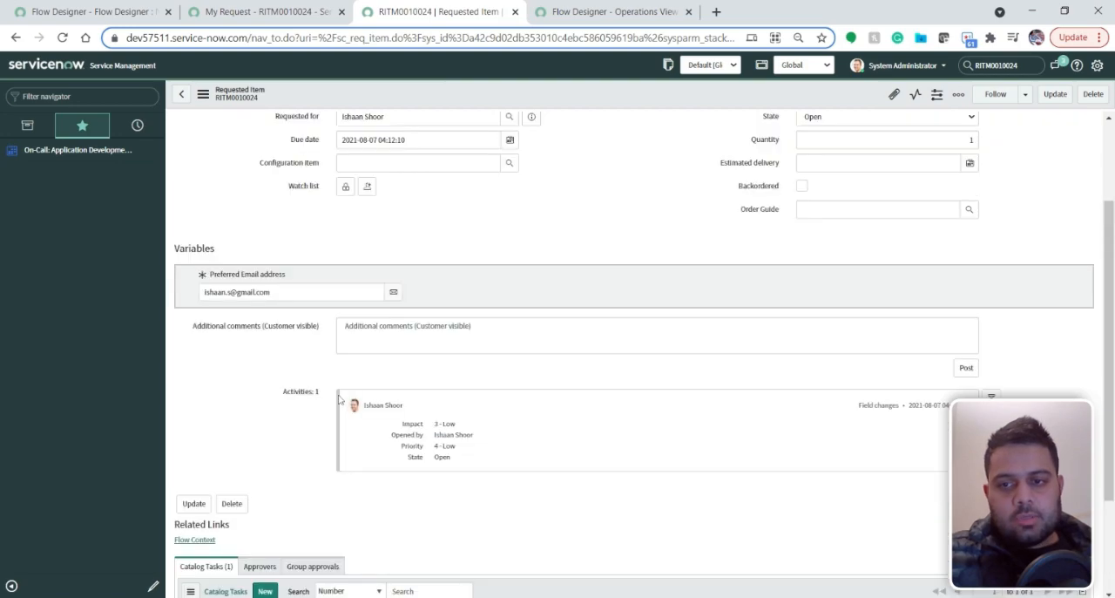
{"action": "scroll", "coordinate": [310, 397], "scroll_direction": "up", "scroll_amount": 3}
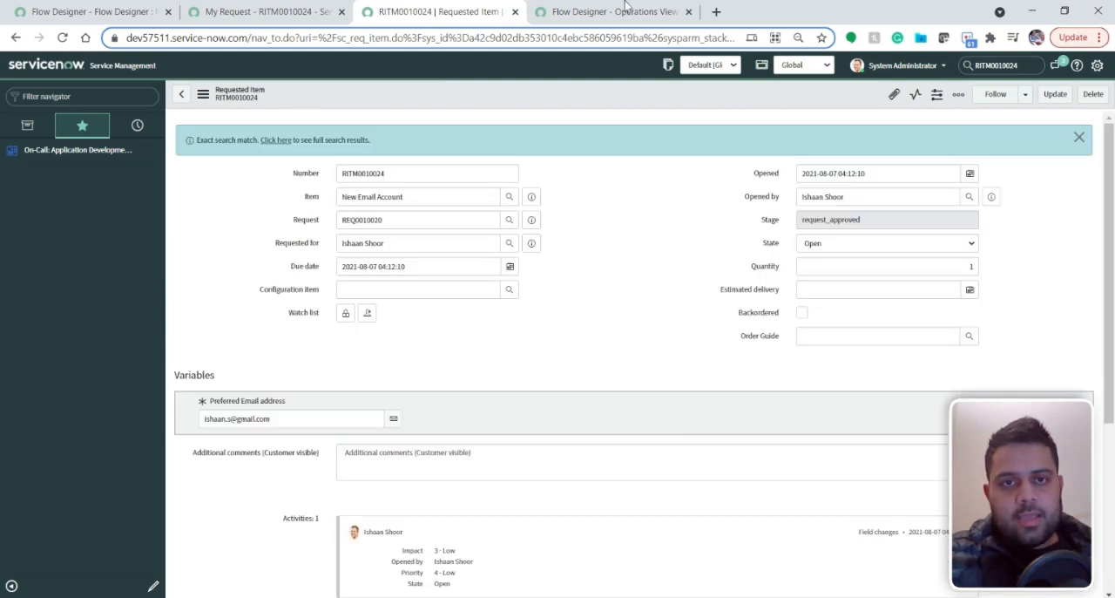
Refresh the New Email Account flow execution and examine the Send Email action's status, configuration details and the error handler actions
{"action": "left_click", "coordinate": [627, 12]}
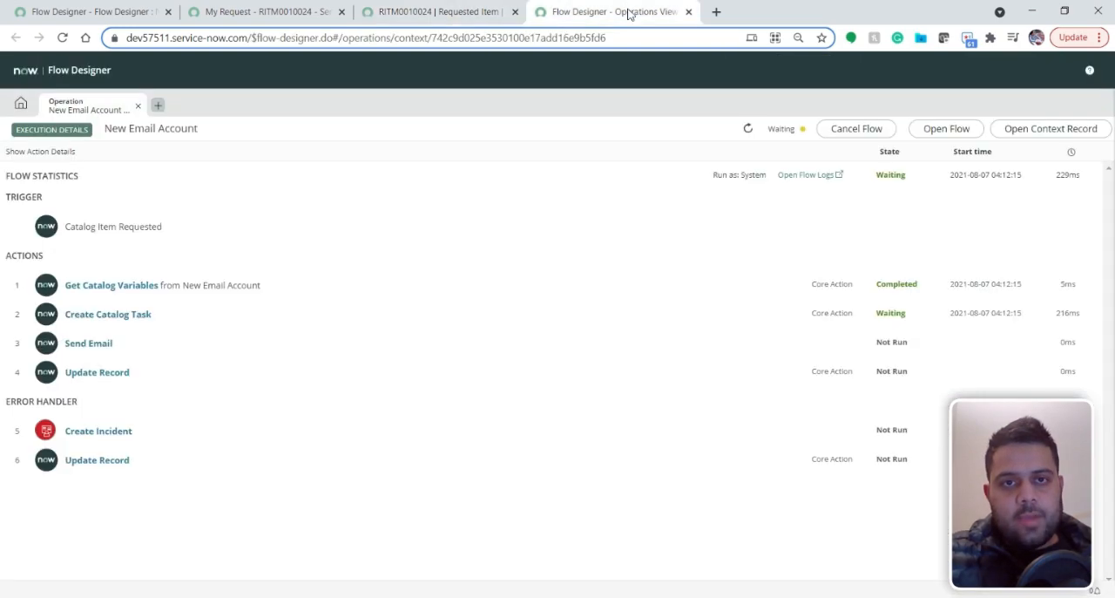
{"action": "left_click", "coordinate": [747, 128]}
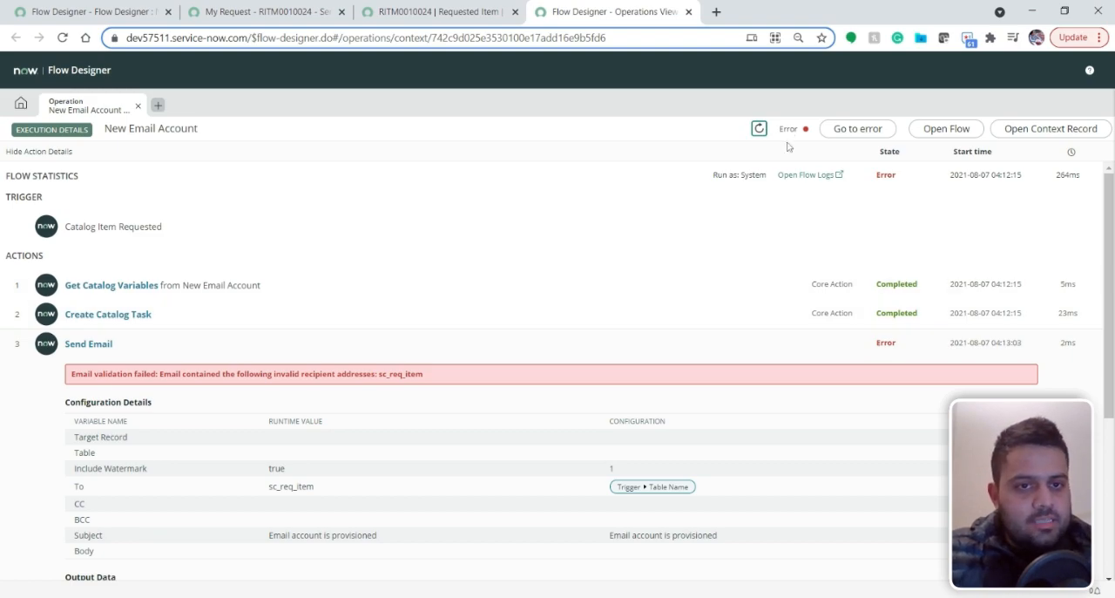
{"action": "scroll", "coordinate": [809, 319], "scroll_direction": "down", "scroll_amount": 1}
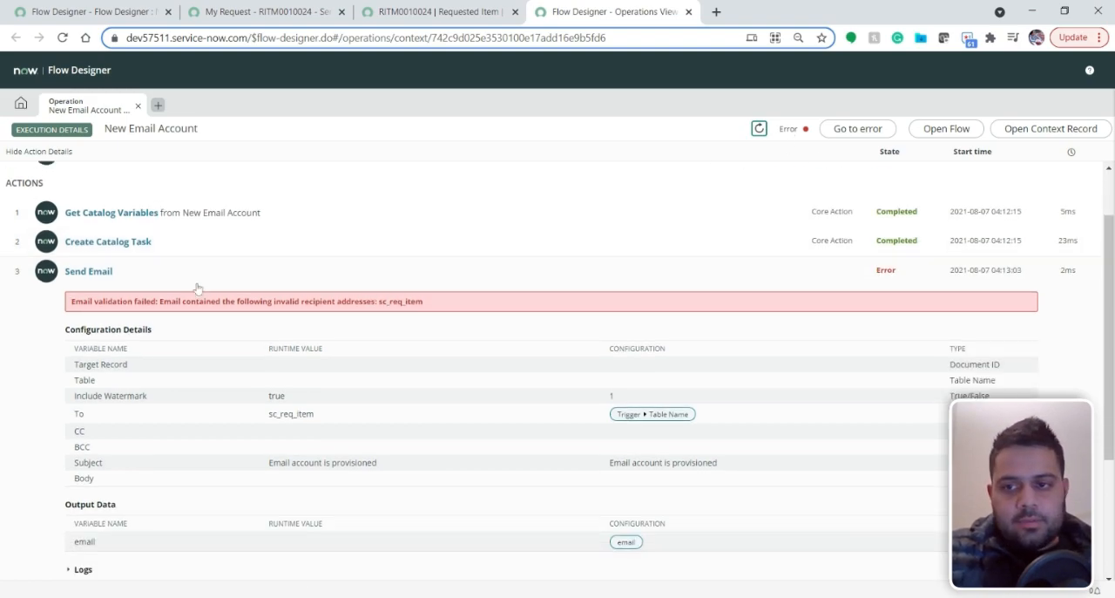
{"action": "scroll", "coordinate": [530, 275], "scroll_direction": "down", "scroll_amount": 1}
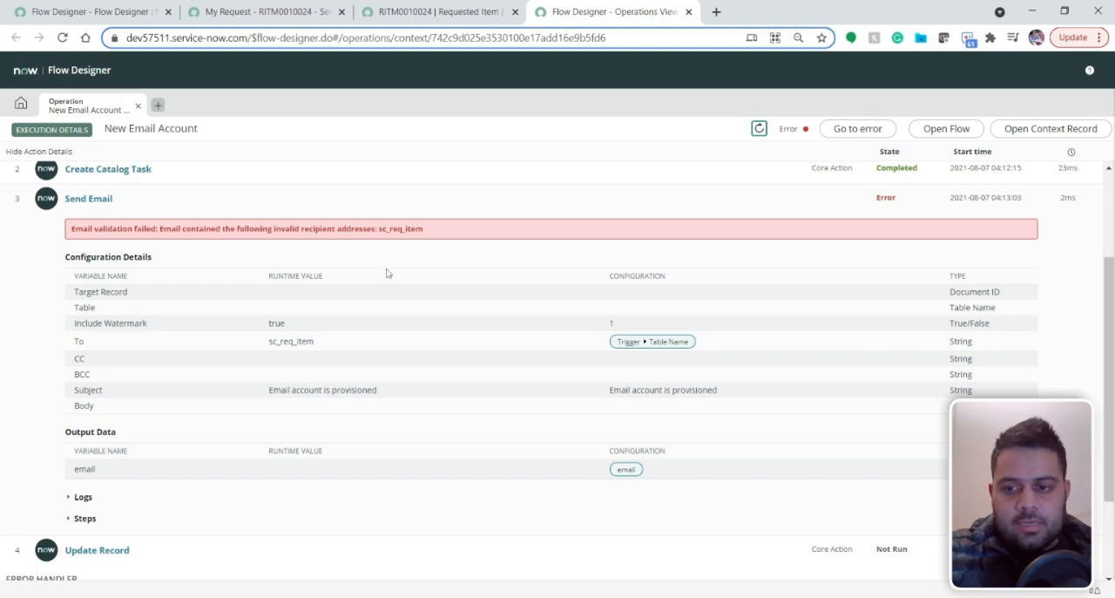
{"action": "scroll", "coordinate": [388, 272], "scroll_direction": "down", "scroll_amount": 2}
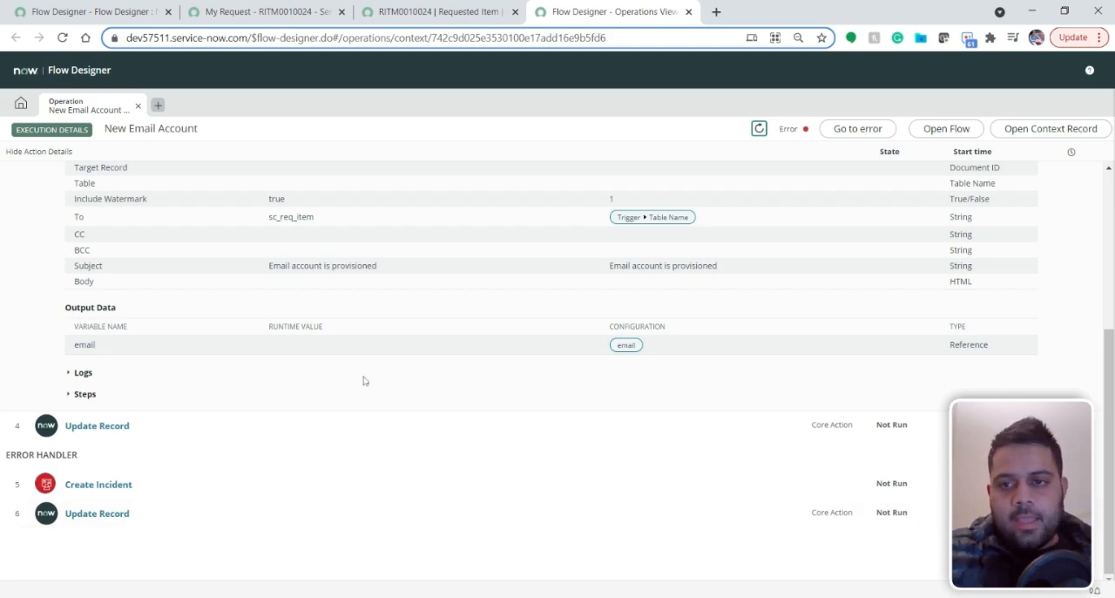
{"action": "scroll", "coordinate": [365, 381], "scroll_direction": "up", "scroll_amount": 3}
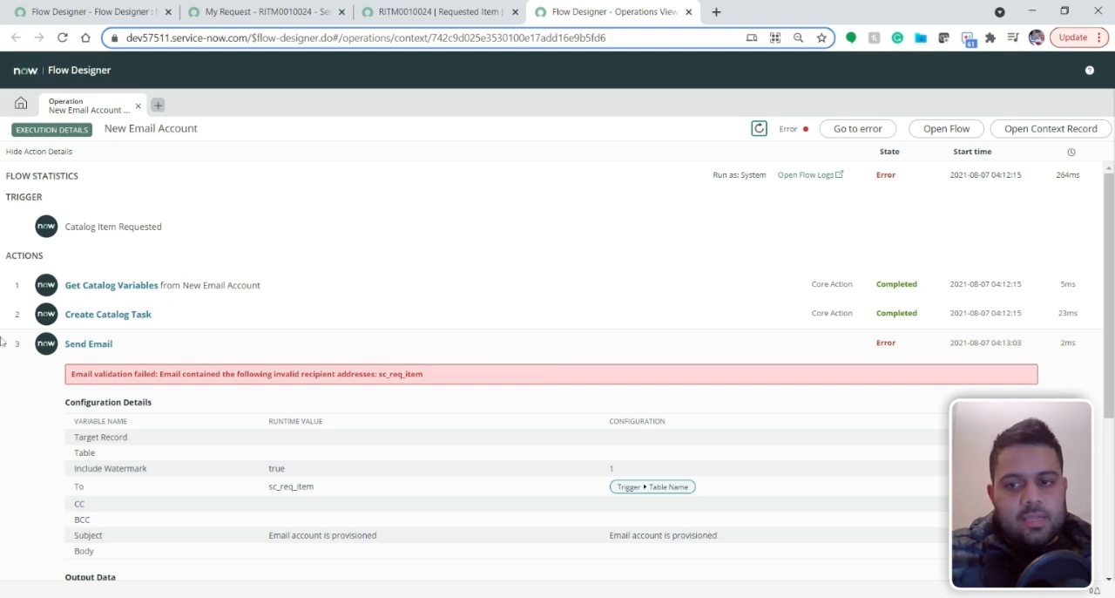
Review the requested item's state, activities and catalog task, and return to its flow execution details
{"action": "left_click", "coordinate": [429, 12]}
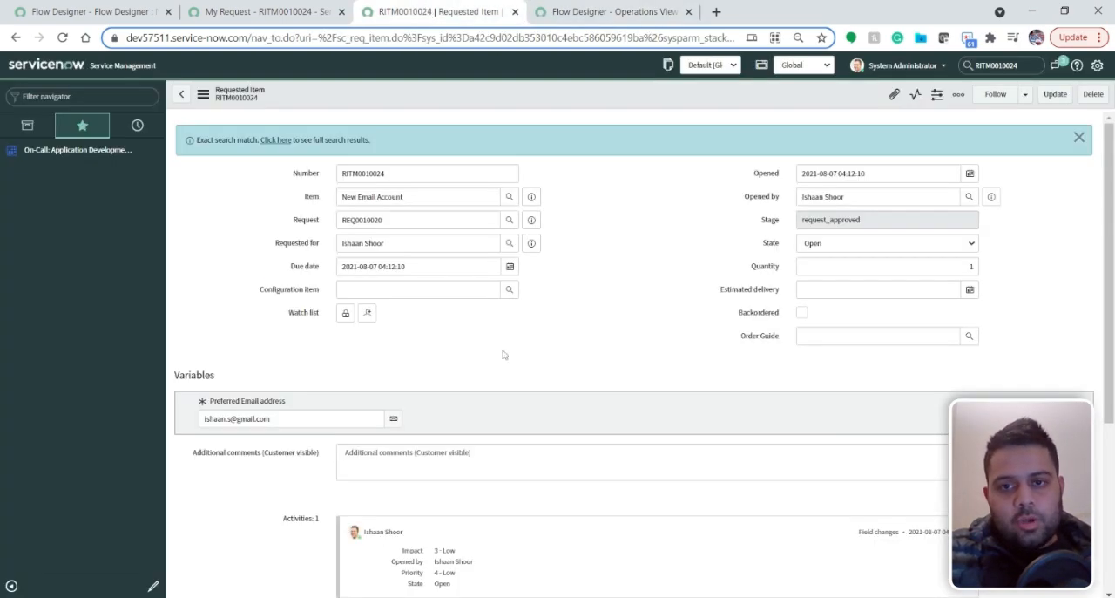
{"action": "scroll", "coordinate": [633, 285], "scroll_direction": "down", "scroll_amount": 3}
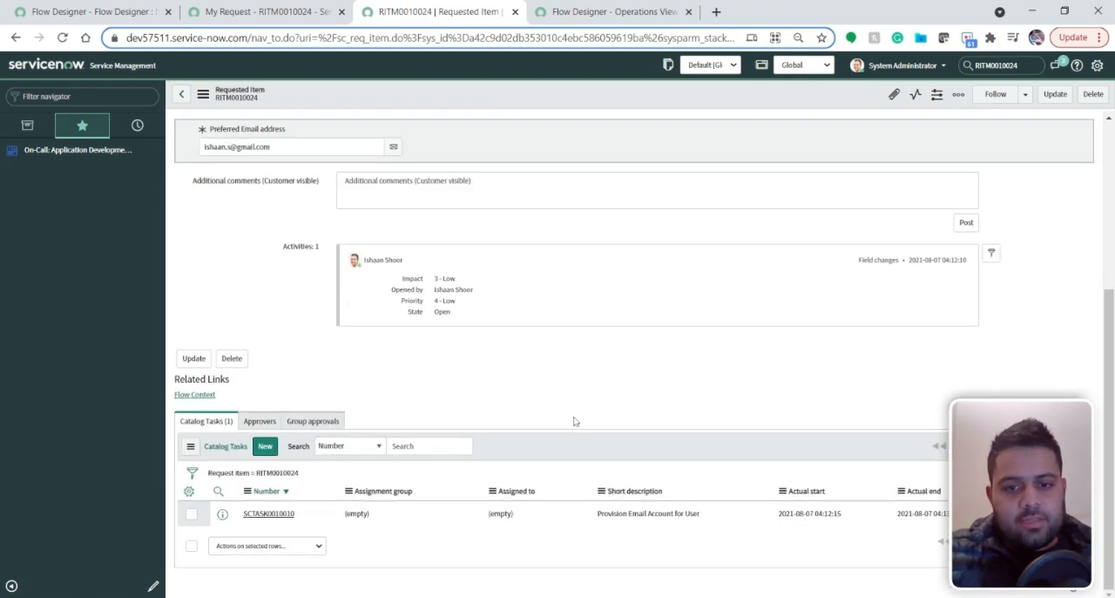
{"action": "scroll", "coordinate": [577, 405], "scroll_direction": "up", "scroll_amount": 3}
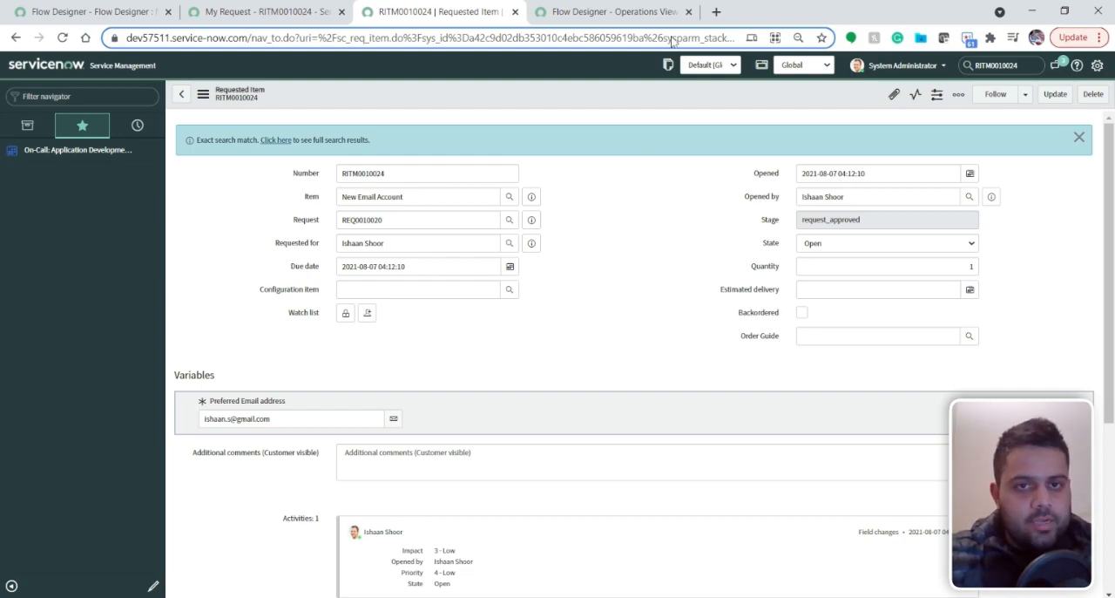
{"action": "left_click", "coordinate": [667, 13]}
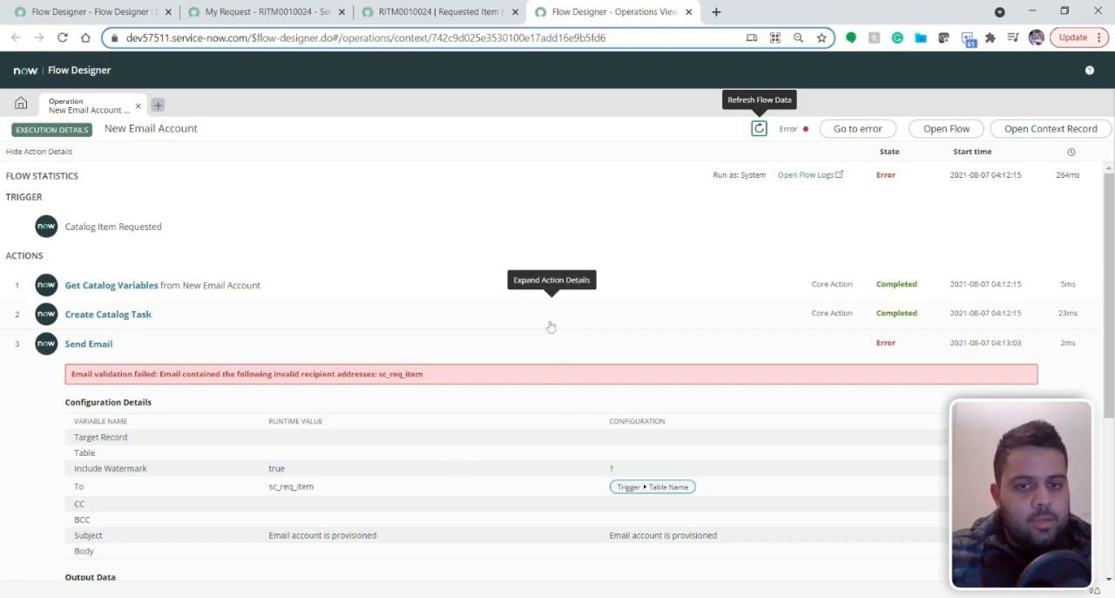
Enable the error handler in the New Email Account flow, then save and activate the flow
{"action": "left_click", "coordinate": [93, 16]}
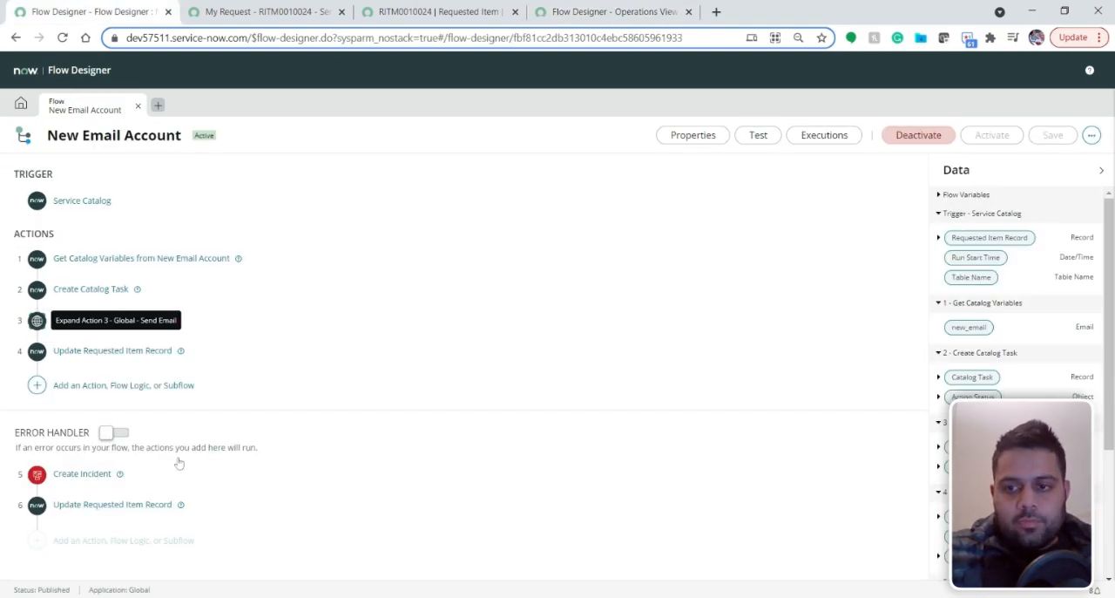
{"action": "left_click", "coordinate": [110, 438]}
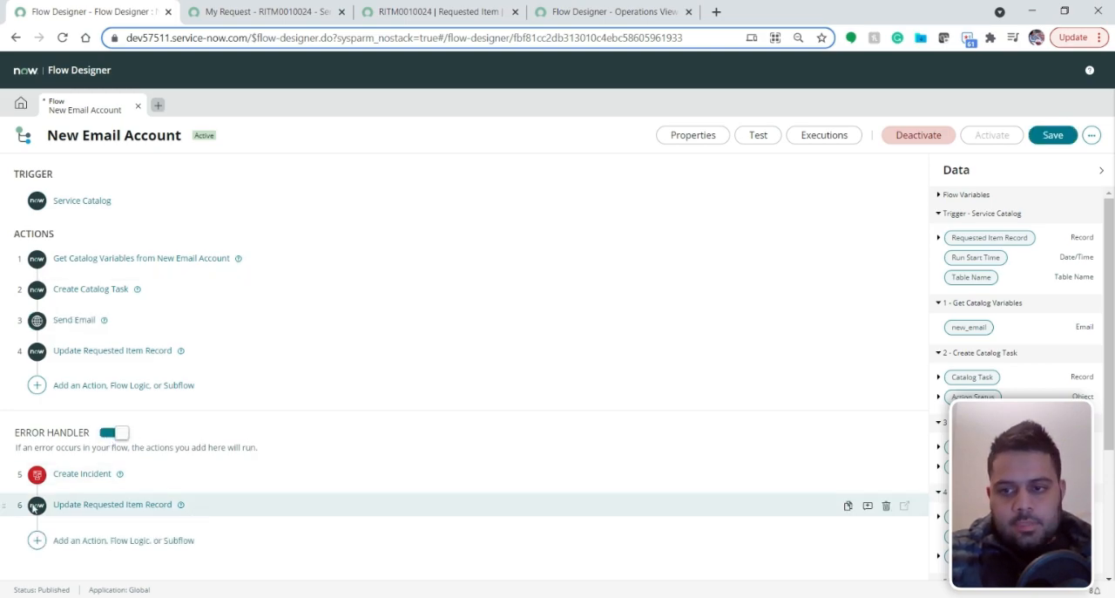
{"action": "left_click", "coordinate": [1052, 135]}
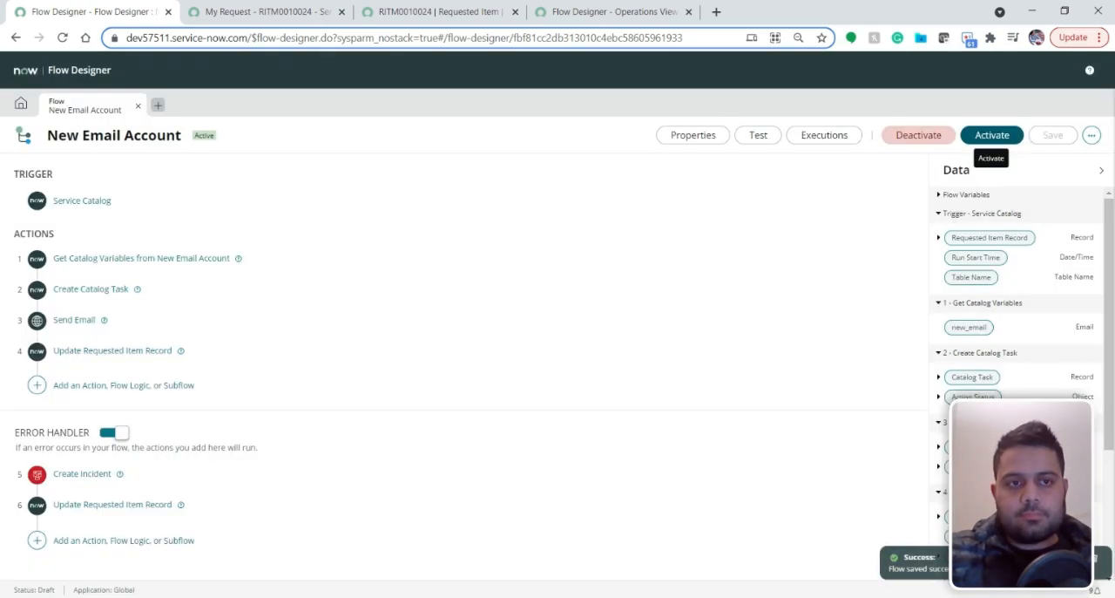
{"action": "left_click", "coordinate": [1004, 137]}
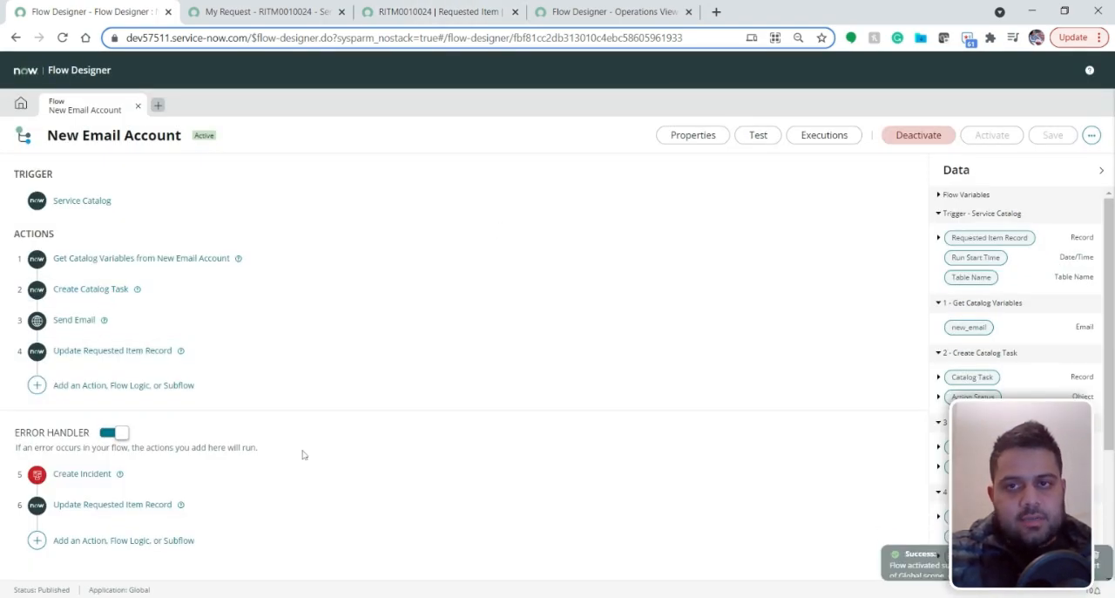
Order another New Email Account from the service portal, entering the preferred email address and checking out the order
{"action": "left_click", "coordinate": [279, 12]}
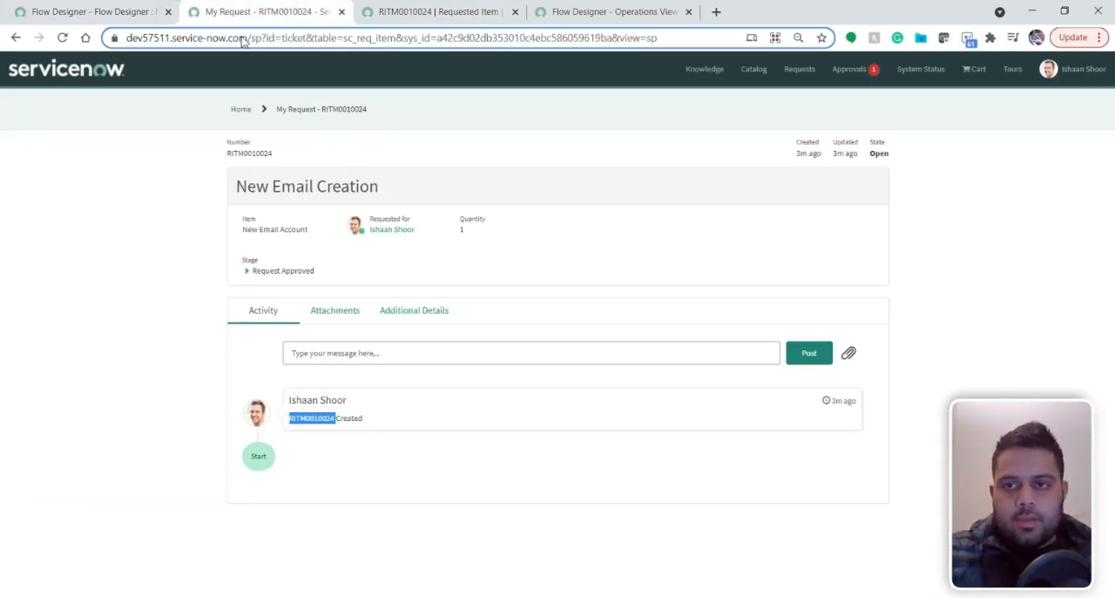
{"action": "left_click", "coordinate": [15, 37]}
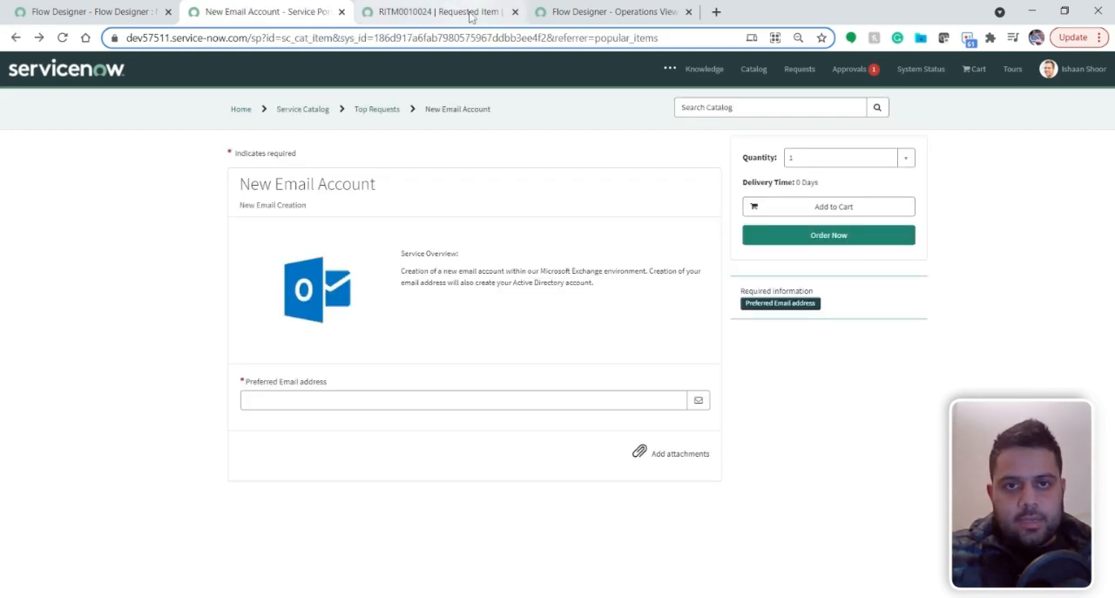
{"action": "left_click", "coordinate": [688, 11]}
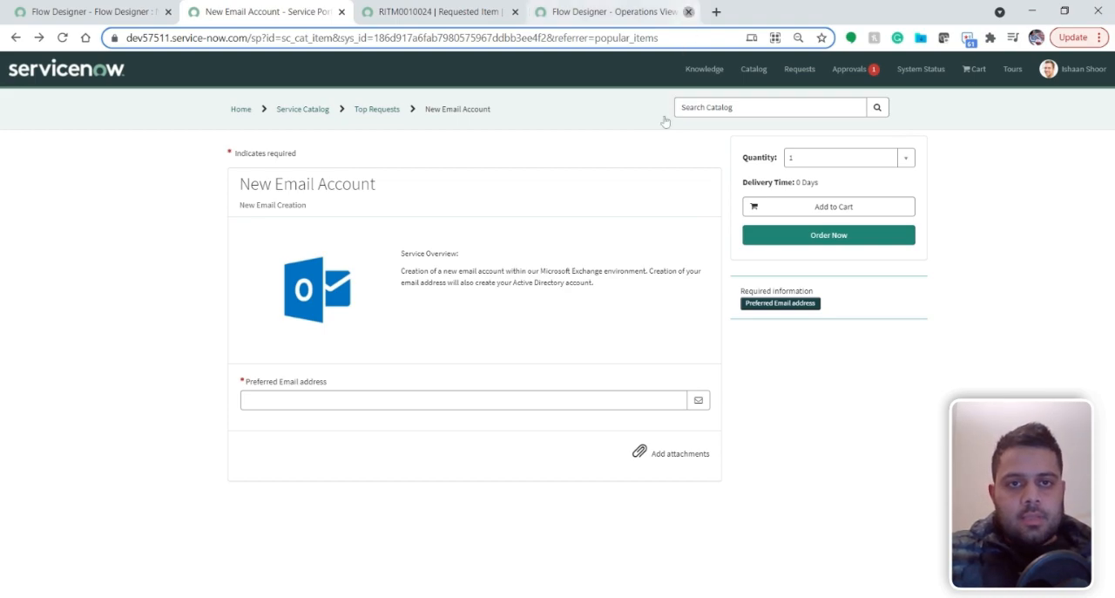
{"action": "left_click", "coordinate": [430, 405]}
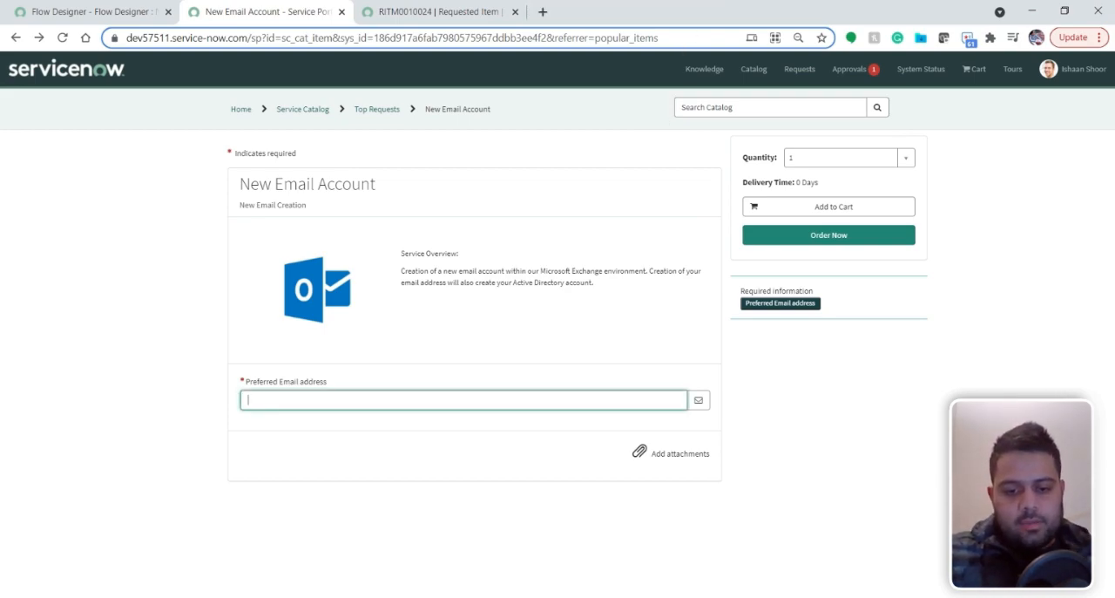
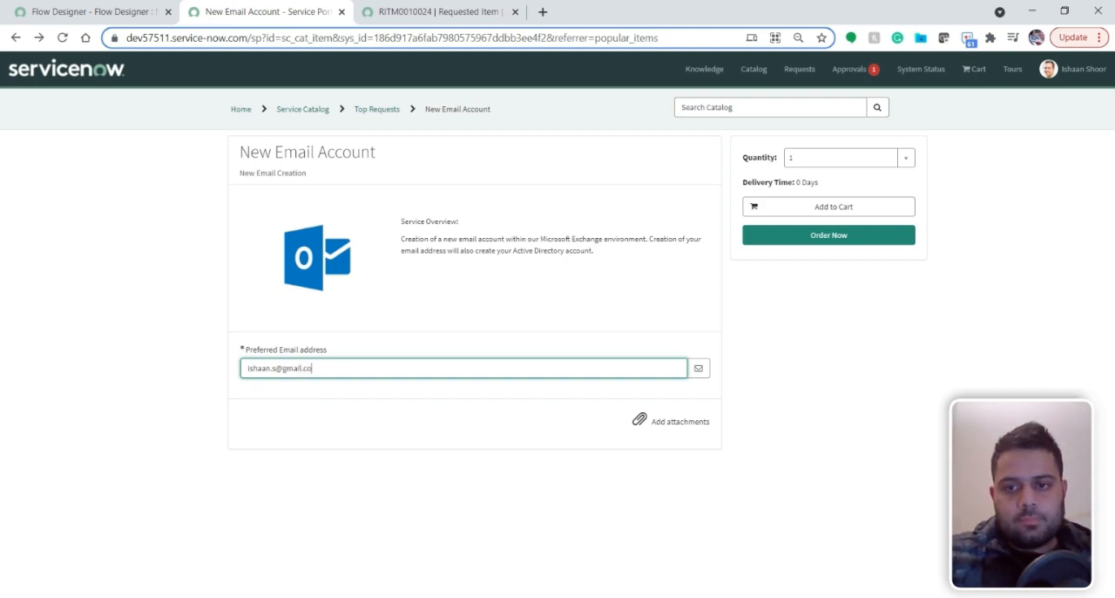
{"action": "left_click", "coordinate": [780, 236]}
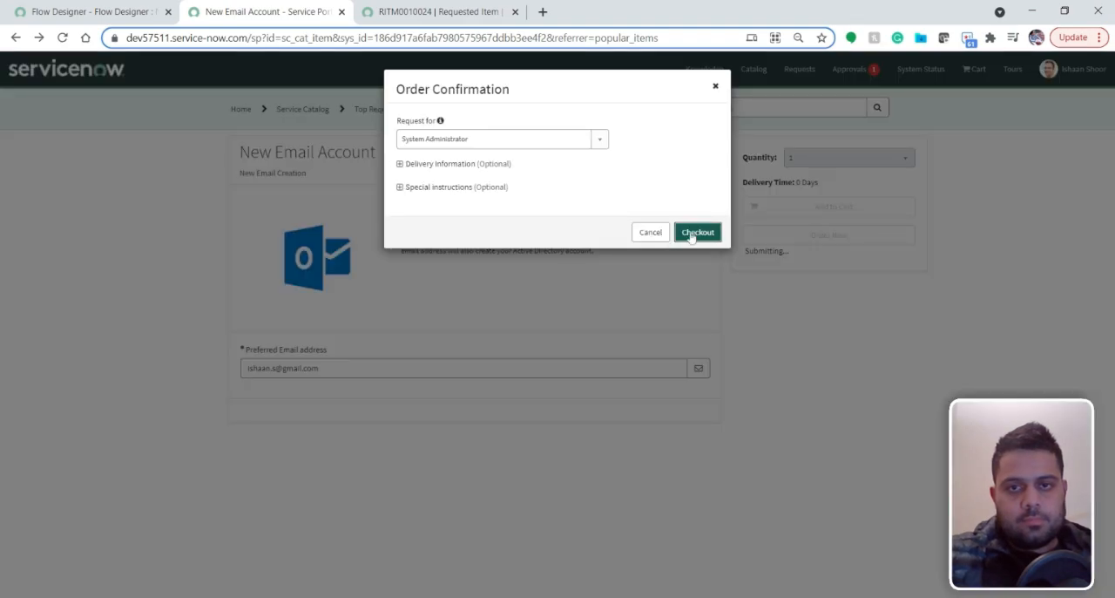
{"action": "left_click", "coordinate": [690, 231]}
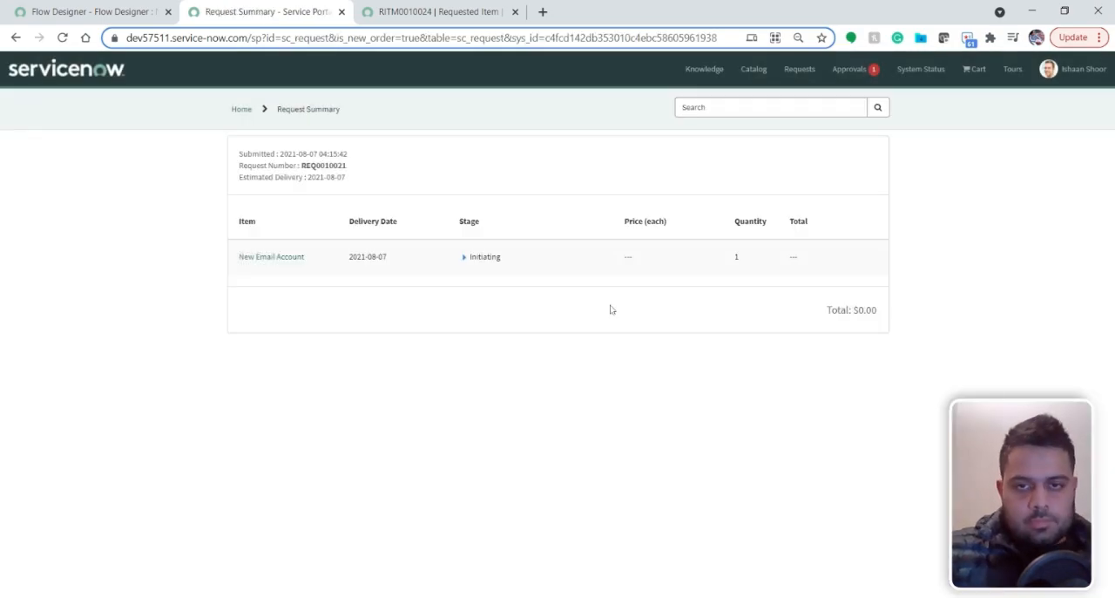
Copy the new requested item's number from the portal and find its record with the global search
{"action": "left_click", "coordinate": [270, 256]}
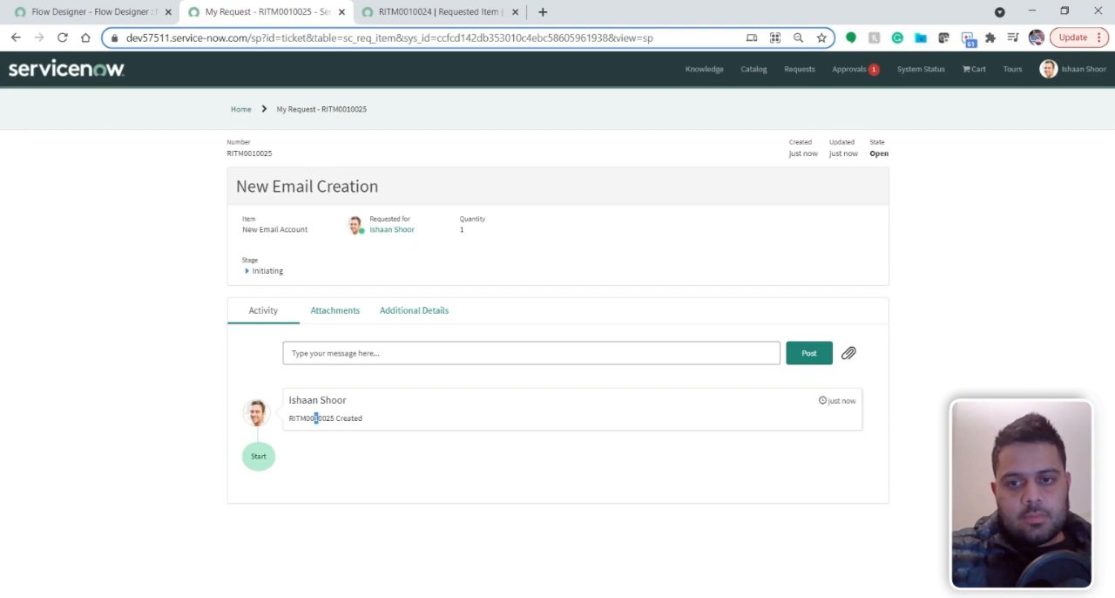
{"action": "double_click", "coordinate": [315, 418]}
{"action": "key", "text": "ctrl+c"}
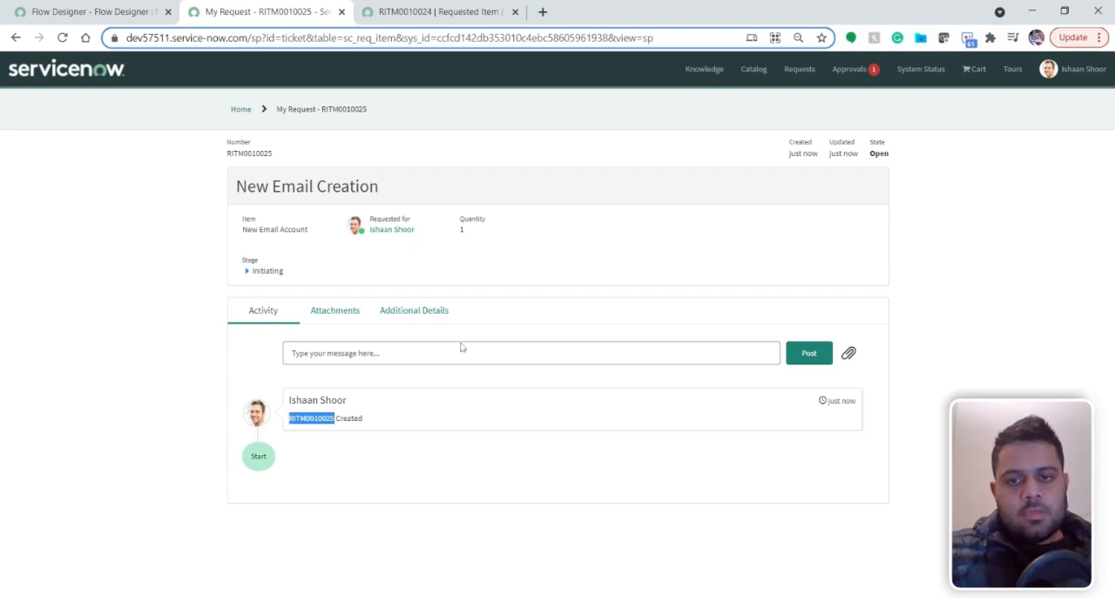
{"action": "left_click", "coordinate": [423, 459]}
{"action": "left_click", "coordinate": [449, 12]}
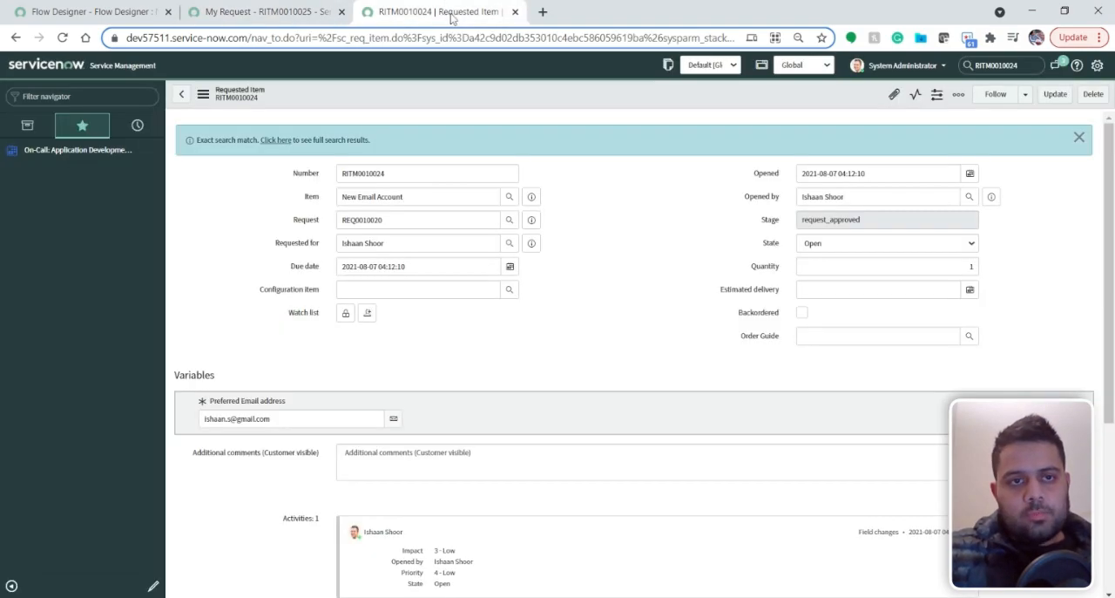
{"action": "key", "text": "ctrl+a"}
{"action": "key", "text": "ctrl+v"}
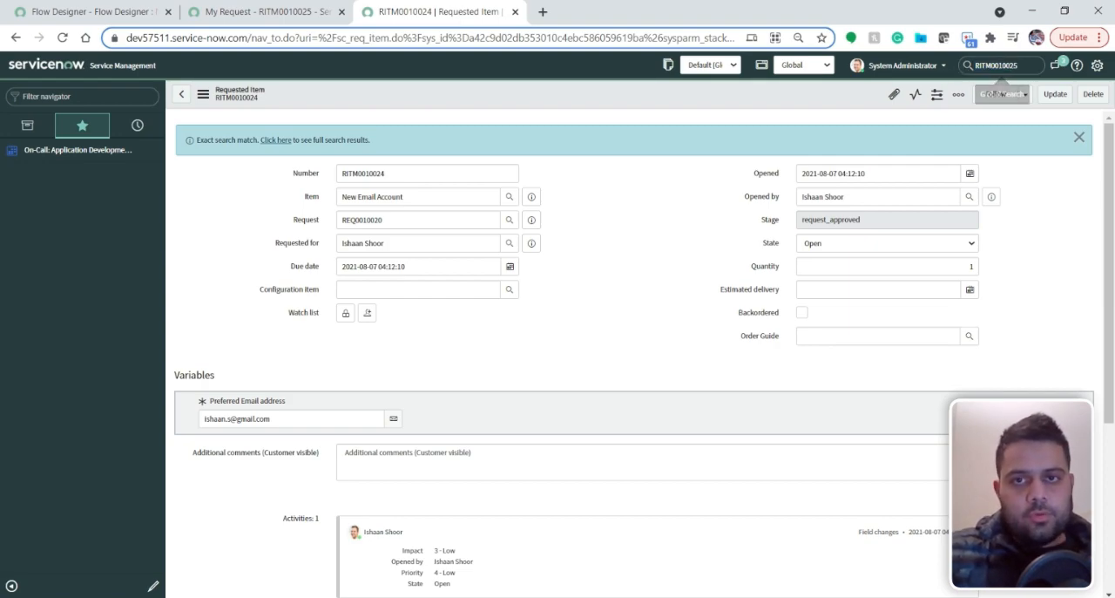
{"action": "left_click", "coordinate": [342, 12]}
{"action": "key", "text": "Return"}
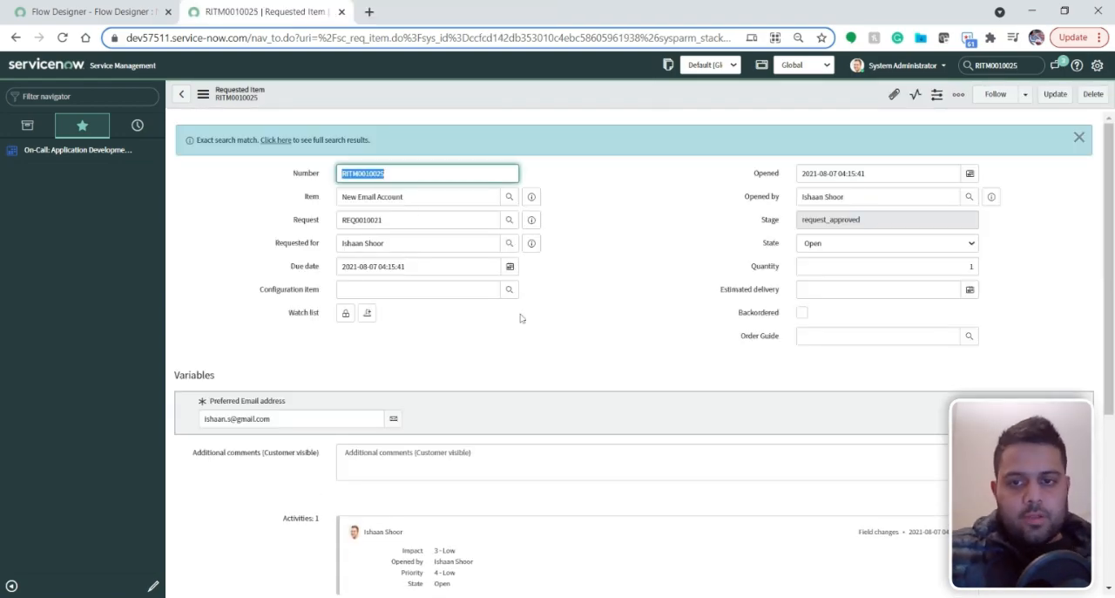
Open the requested item's Provision Email Account for User catalog task, set its state to Closed Complete, and update it
{"action": "scroll", "coordinate": [520, 318], "scroll_direction": "down", "scroll_amount": 3}
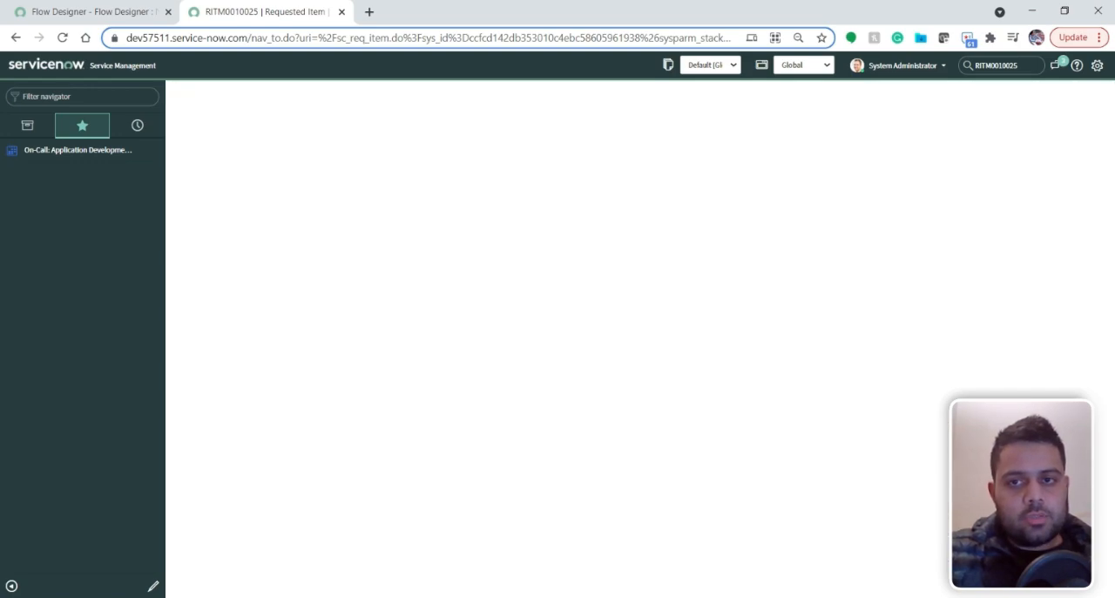
{"action": "left_click", "coordinate": [883, 183]}
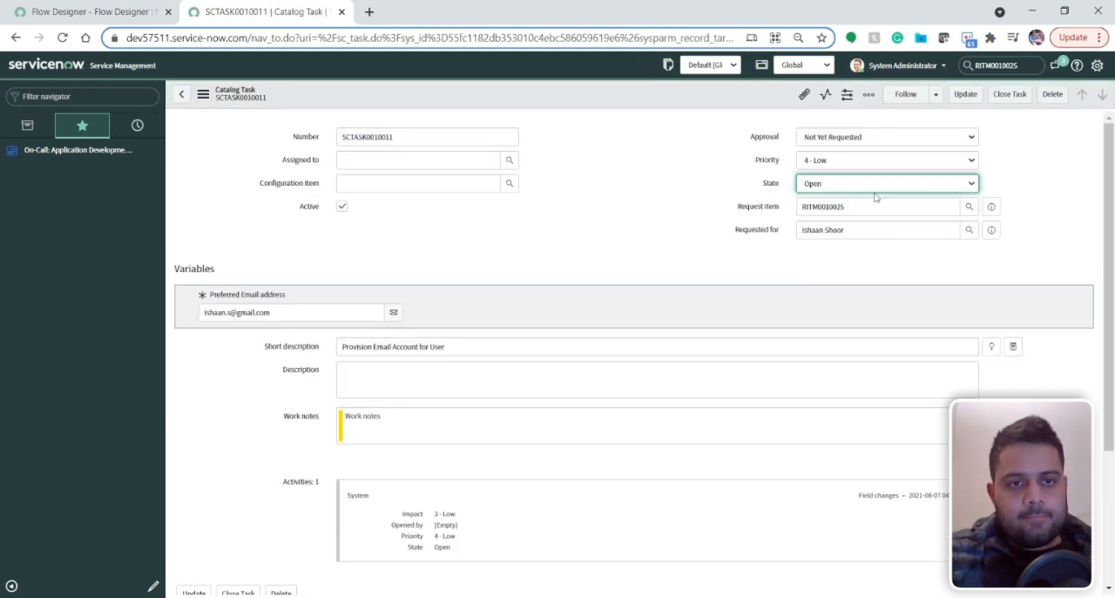
{"action": "left_click", "coordinate": [869, 233]}
{"action": "right_click", "coordinate": [567, 90]}
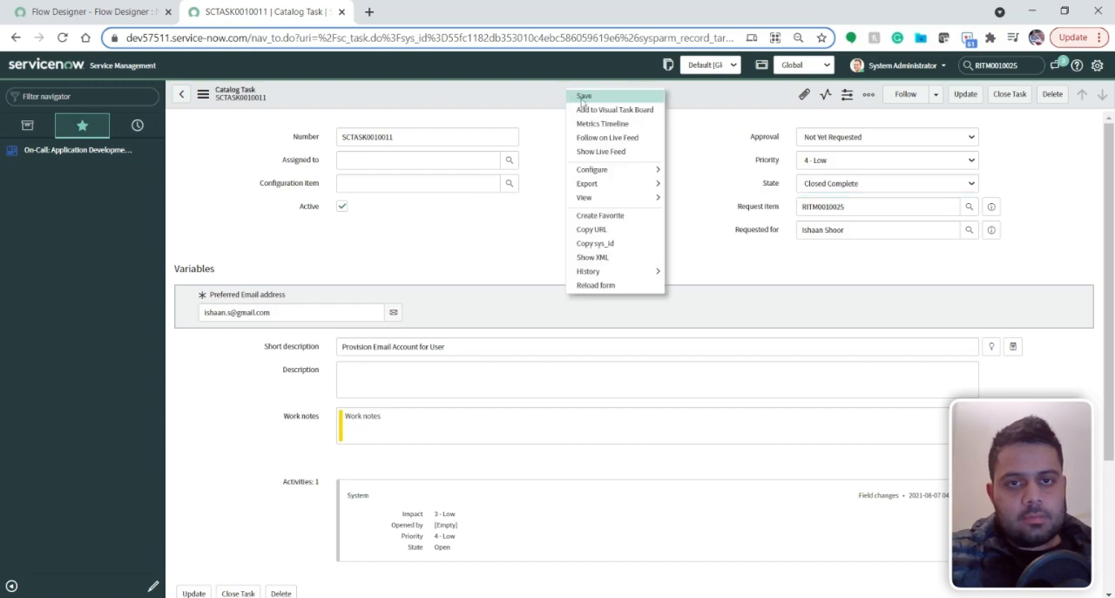
{"action": "left_click", "coordinate": [771, 116]}
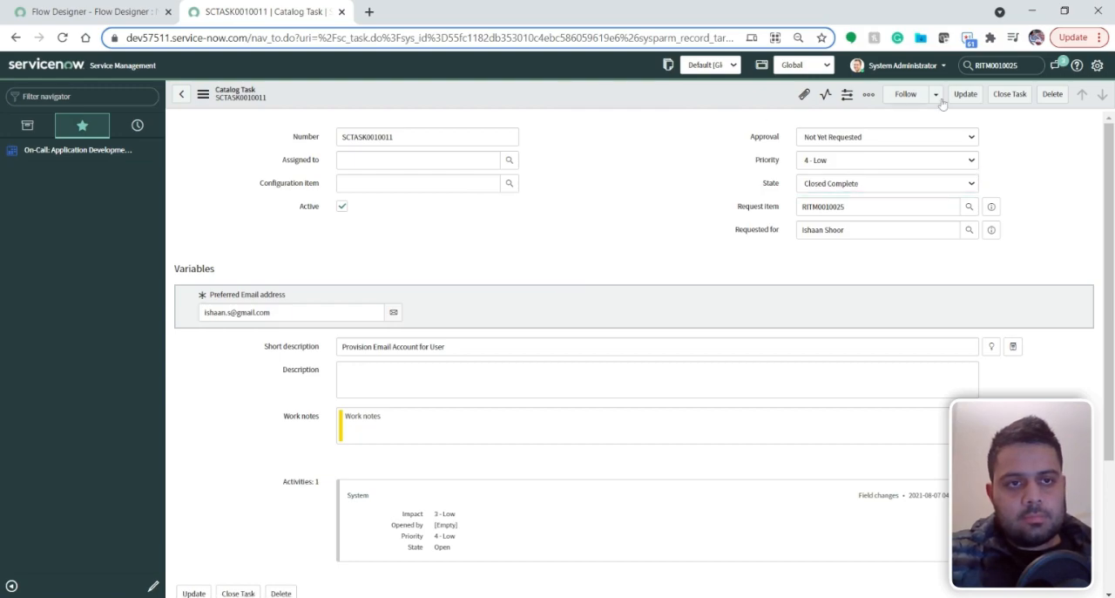
{"action": "left_click", "coordinate": [965, 94]}
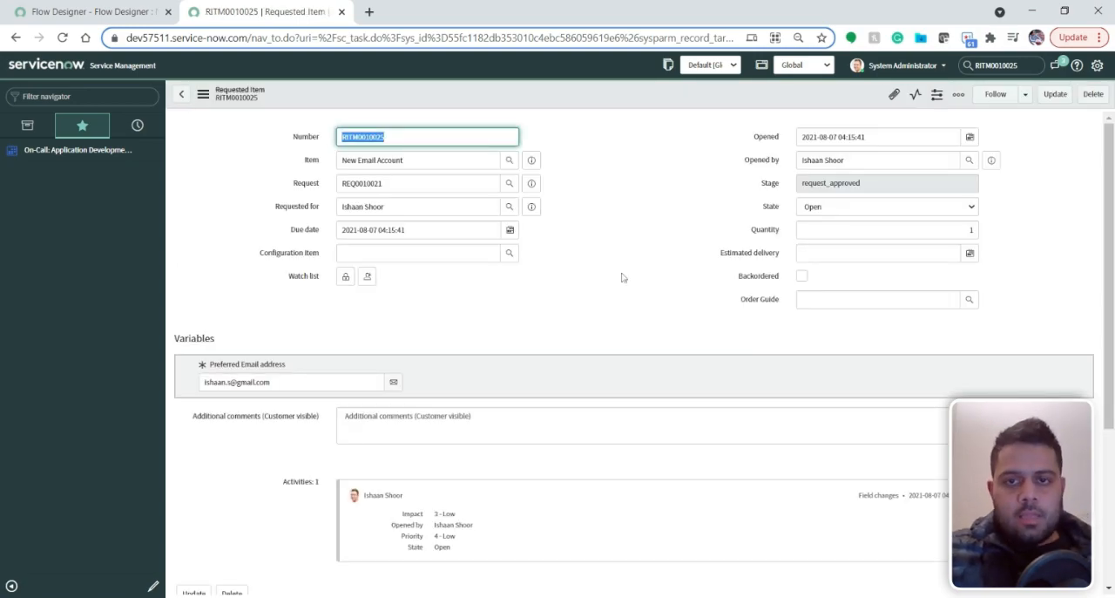
Open the new requested item's flow context and examine the Send Email action's status, configuration and output data
{"action": "scroll", "coordinate": [577, 281], "scroll_direction": "down", "scroll_amount": 3}
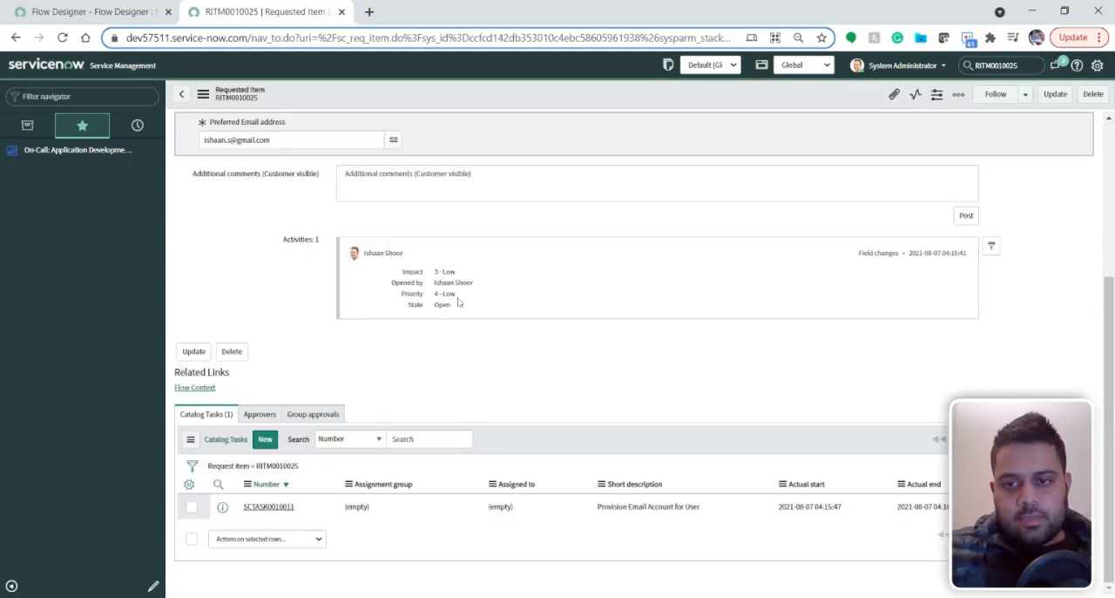
{"action": "left_click", "coordinate": [194, 446]}
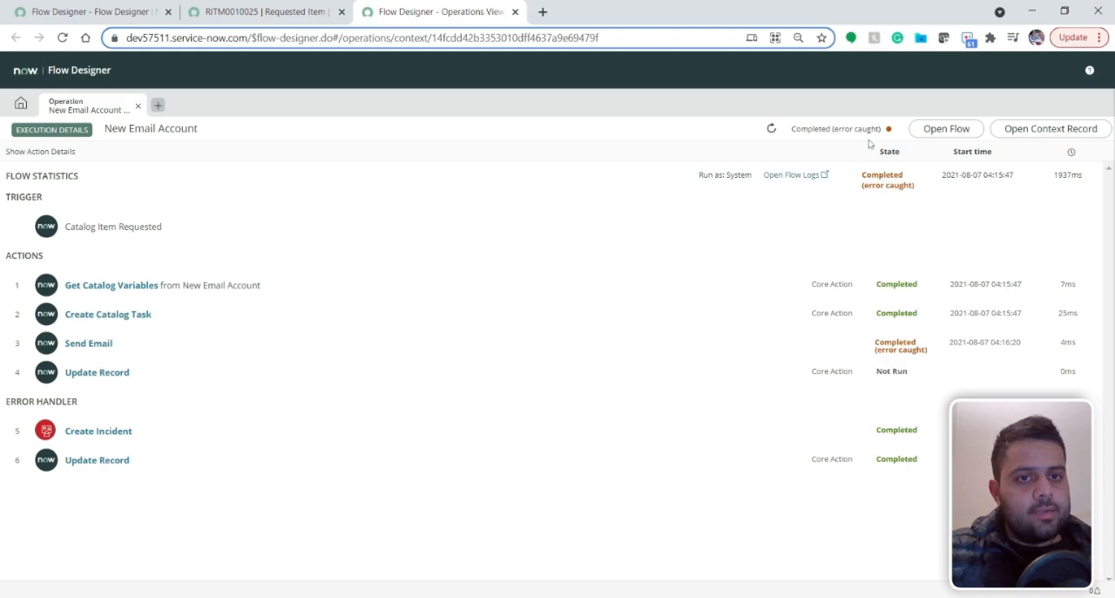
{"action": "left_click", "coordinate": [200, 353]}
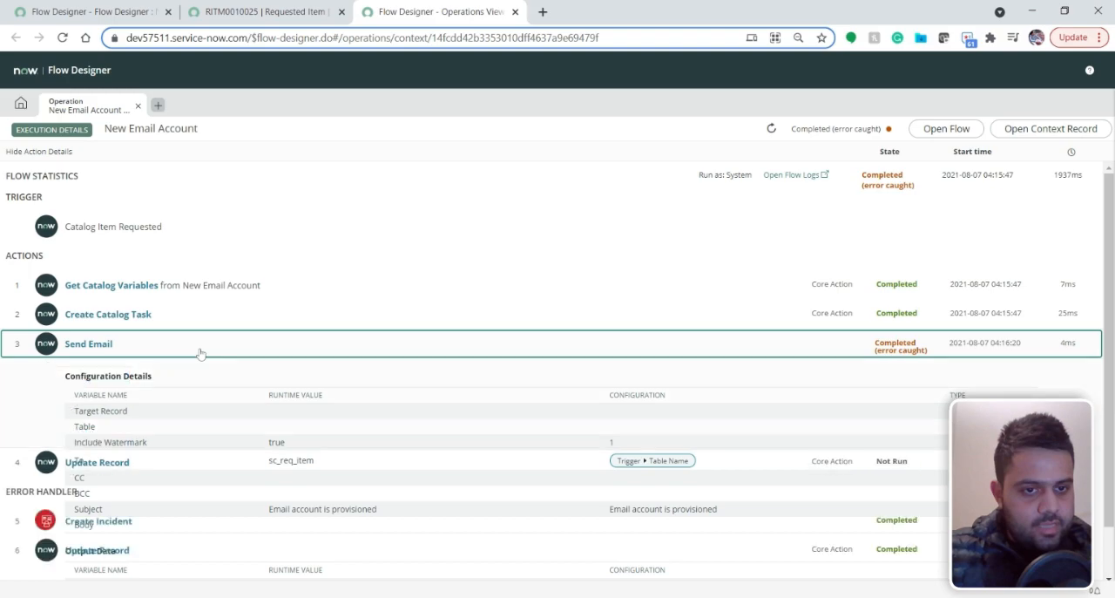
{"action": "scroll", "coordinate": [402, 323], "scroll_direction": "down", "scroll_amount": 2}
{"action": "scroll", "coordinate": [402, 324], "scroll_direction": "down", "scroll_amount": 2}
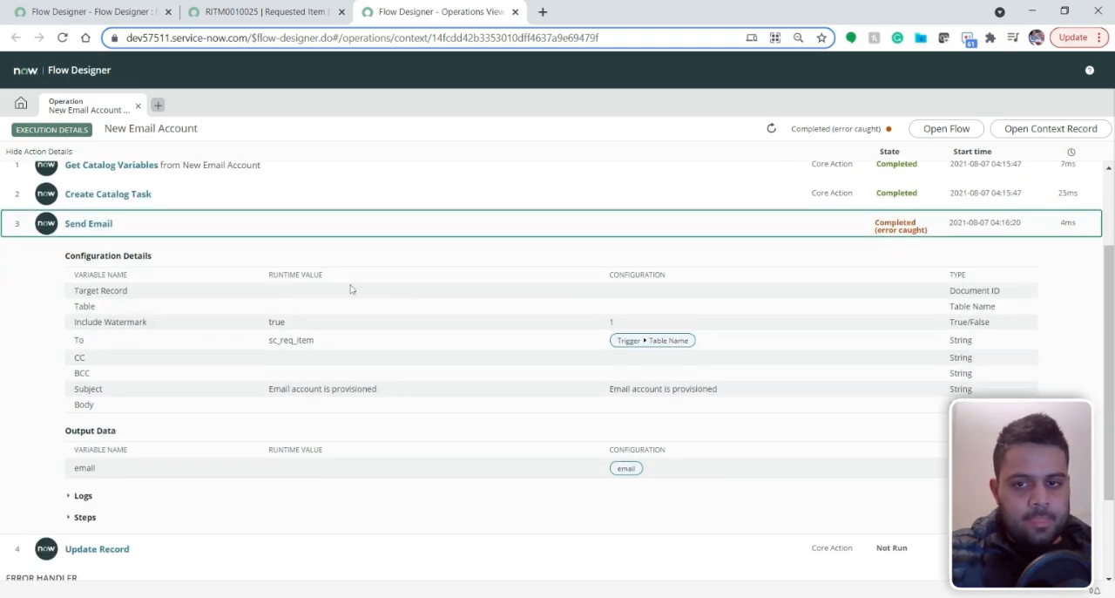
{"action": "left_click", "coordinate": [266, 199]}
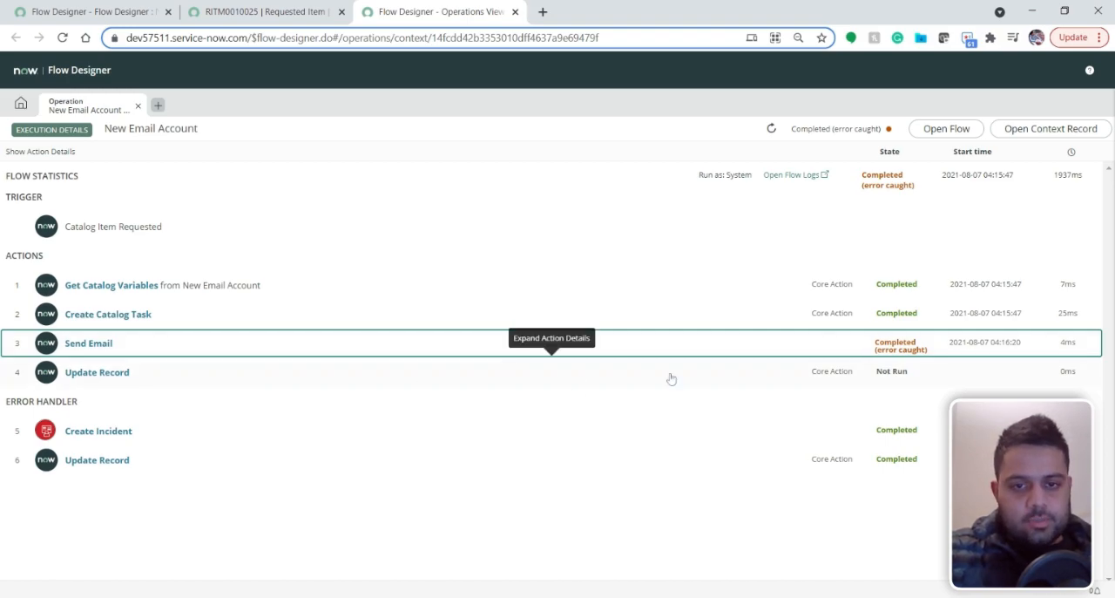
Examine the execution details of the error handler's Create Incident and Update Record actions
{"action": "left_click", "coordinate": [197, 436]}
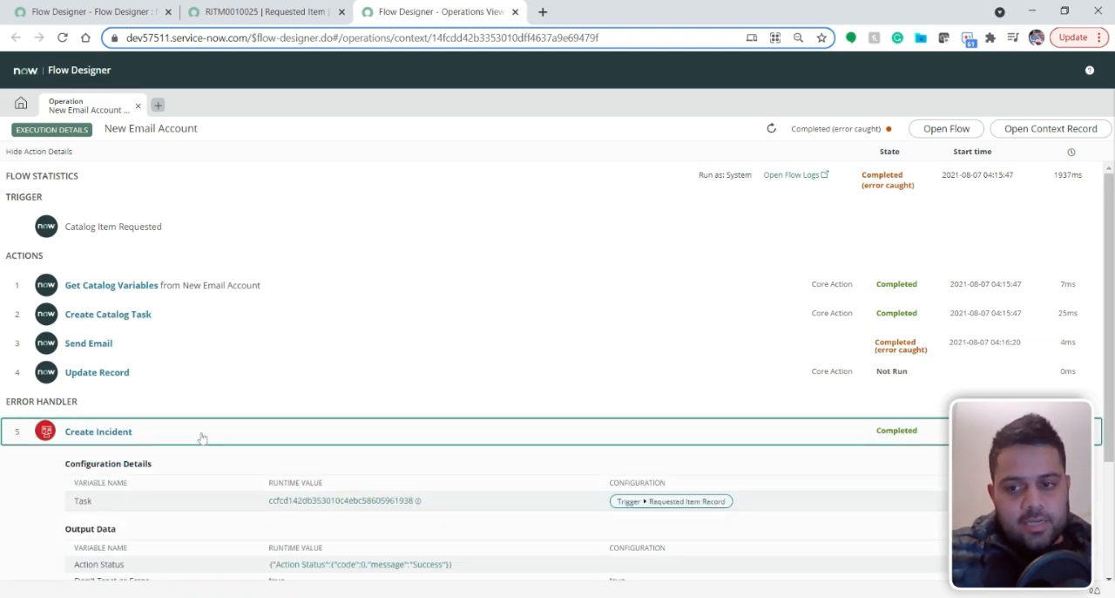
{"action": "scroll", "coordinate": [202, 439], "scroll_direction": "down", "scroll_amount": 2}
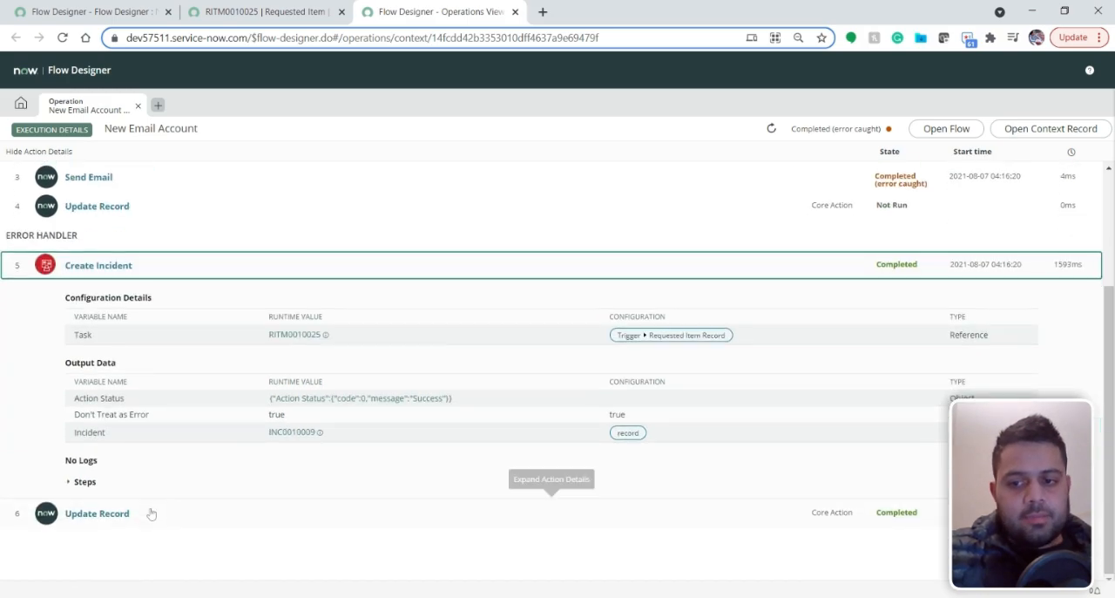
{"action": "left_click", "coordinate": [151, 514]}
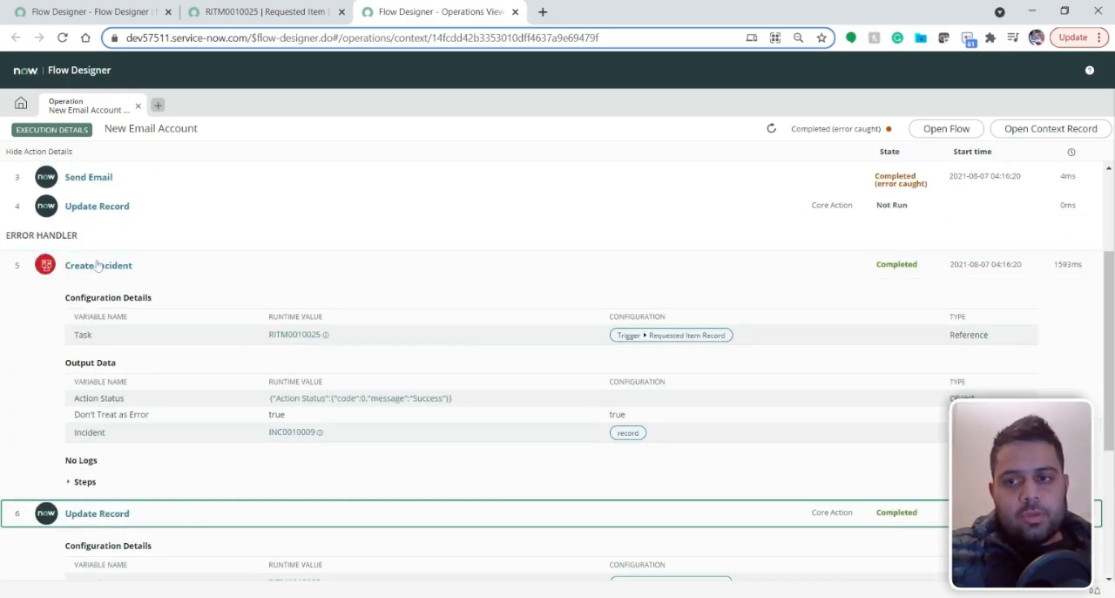
Expand the error handler's Update Requested Item Record action in the New Email Account flow to review its work notes configuration
{"action": "left_click", "coordinate": [122, 12]}
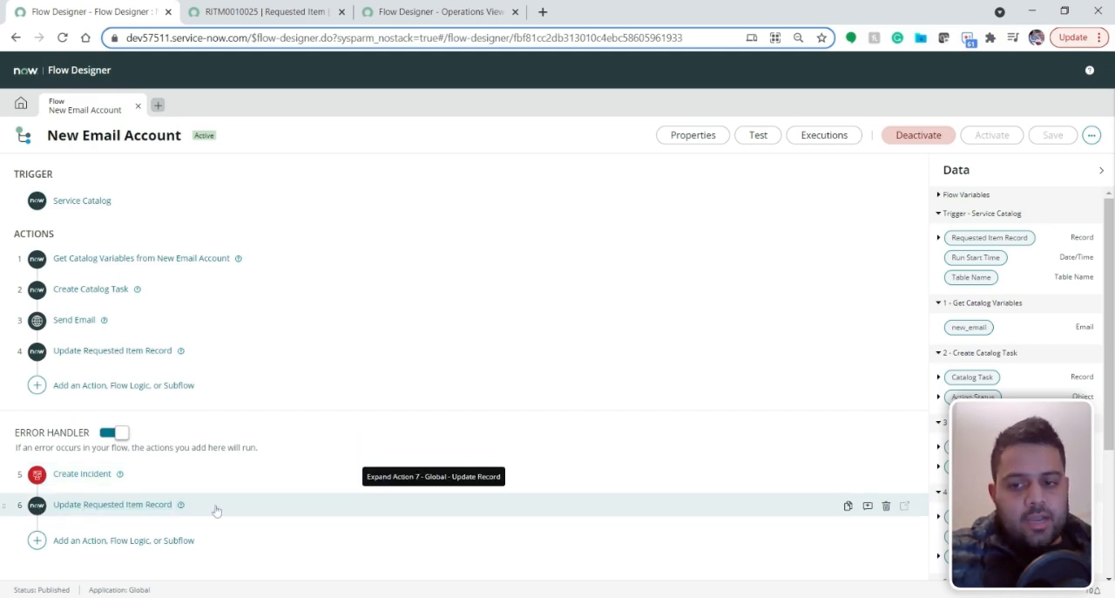
{"action": "left_click", "coordinate": [362, 493]}
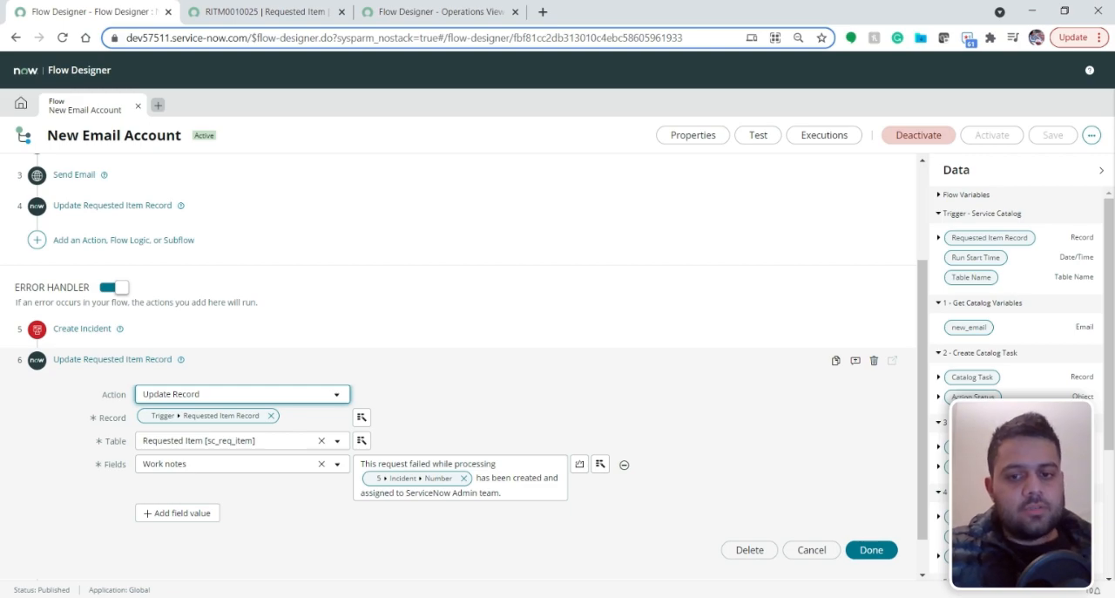
Close the Update Requested Item Record configuration without changes and review the work note in the requested item's activities
{"action": "scroll", "coordinate": [527, 486], "scroll_direction": "down", "scroll_amount": 1}
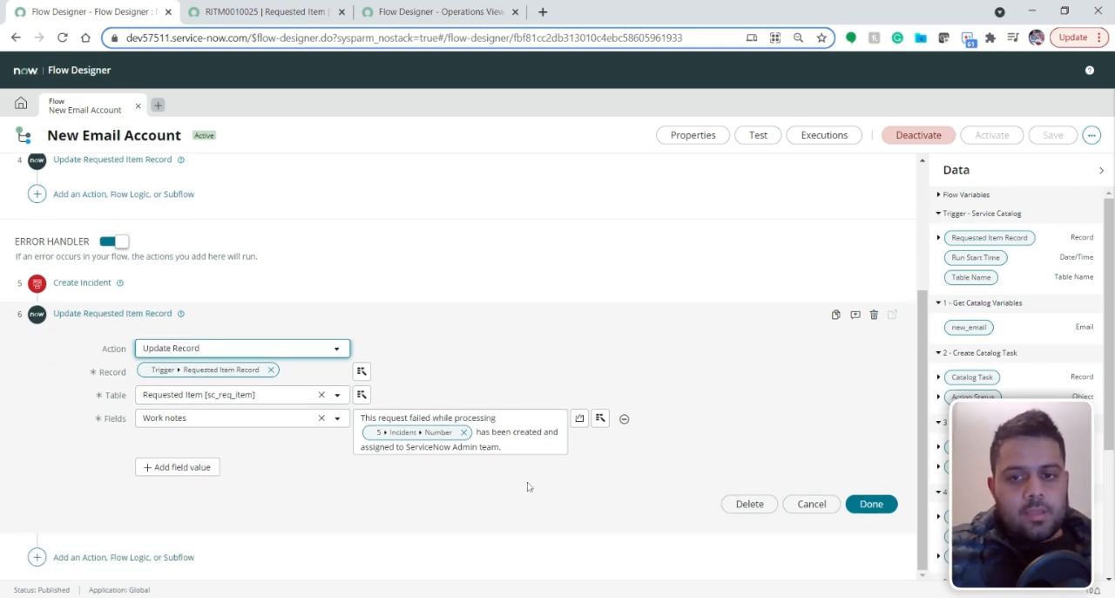
{"action": "left_click", "coordinate": [811, 503]}
{"action": "key", "text": "ctrl+Tab"}
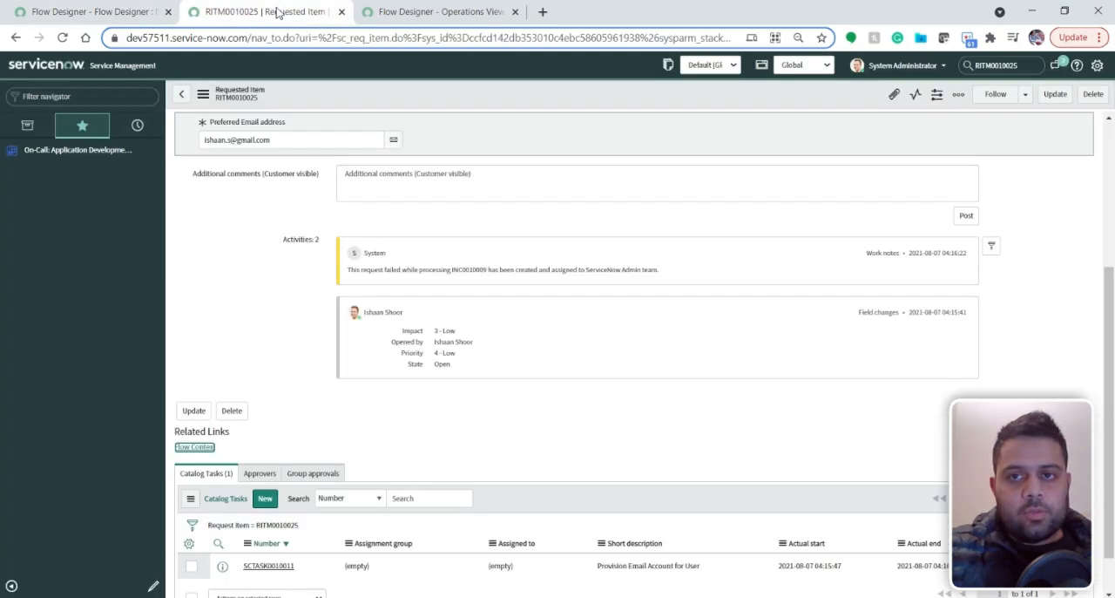
{"action": "scroll", "coordinate": [372, 294], "scroll_direction": "up", "scroll_amount": 2}
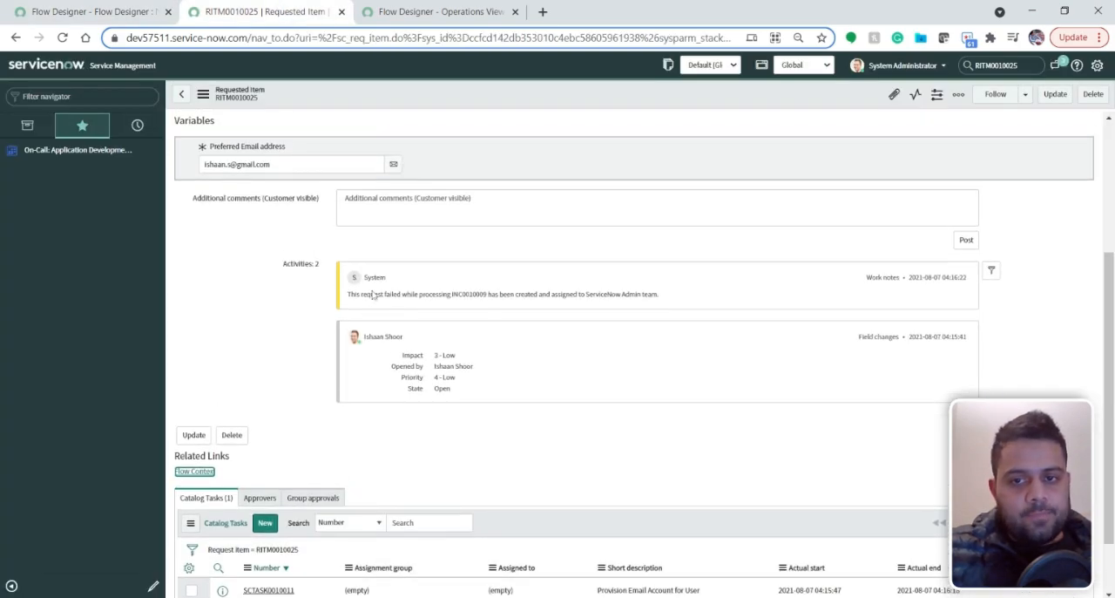
{"action": "left_click_drag", "start_coordinate": [348, 348], "coordinate": [665, 349]}
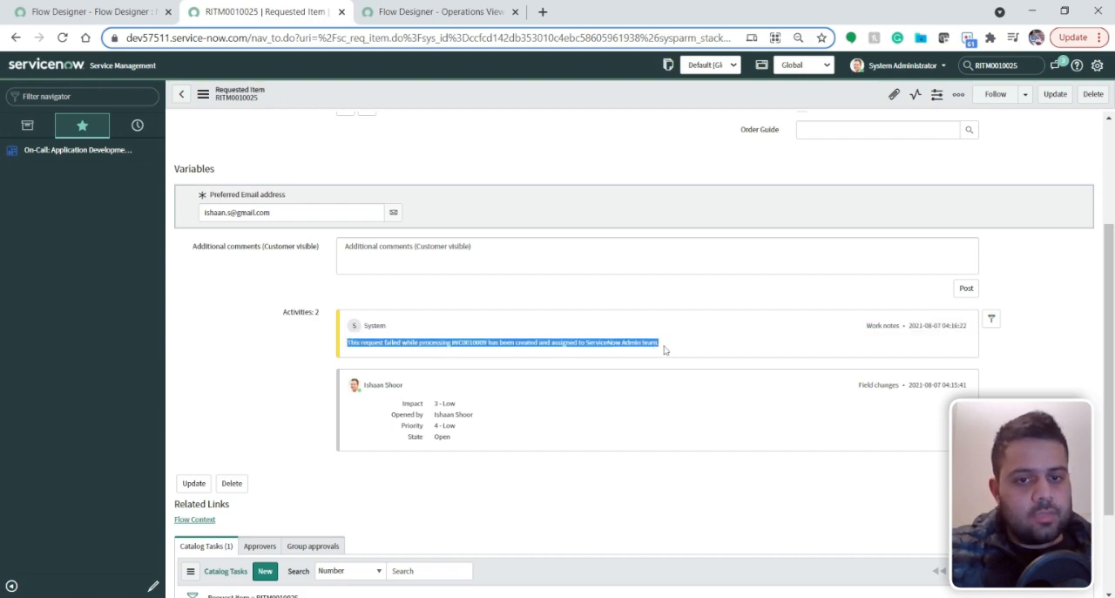
{"action": "left_click", "coordinate": [672, 345]}
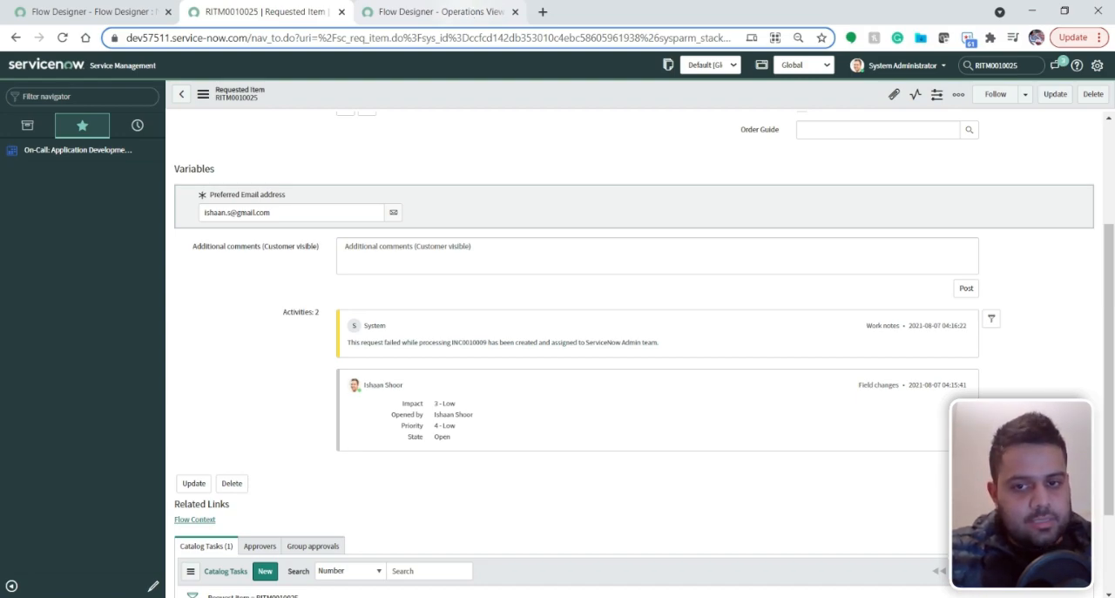
{"action": "scroll", "coordinate": [520, 349], "scroll_direction": "up", "scroll_amount": 3}
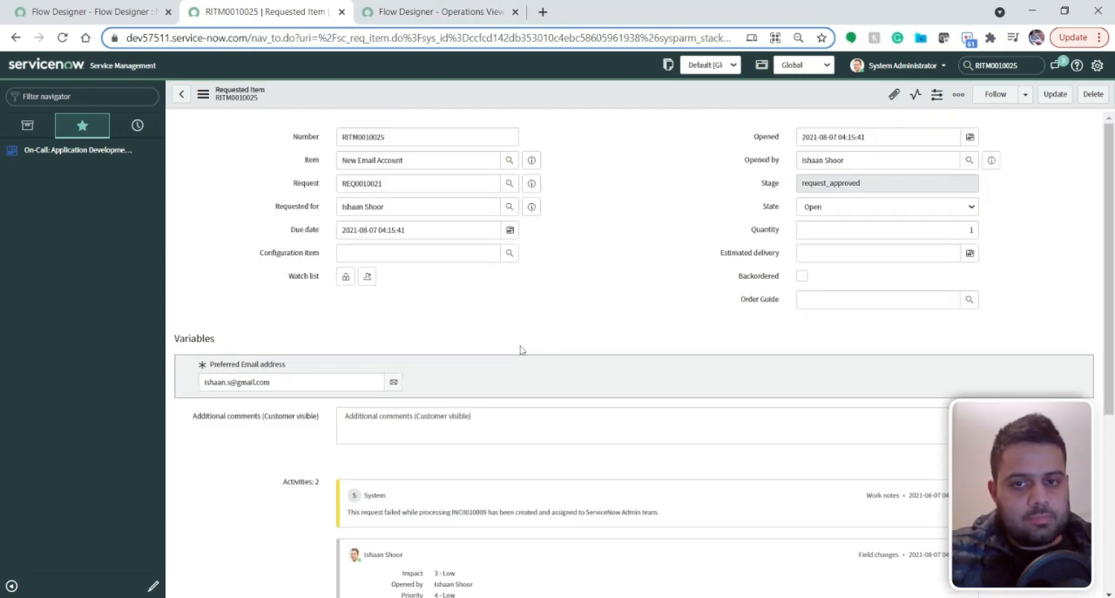
{"action": "scroll", "coordinate": [575, 292], "scroll_direction": "down", "scroll_amount": 3}
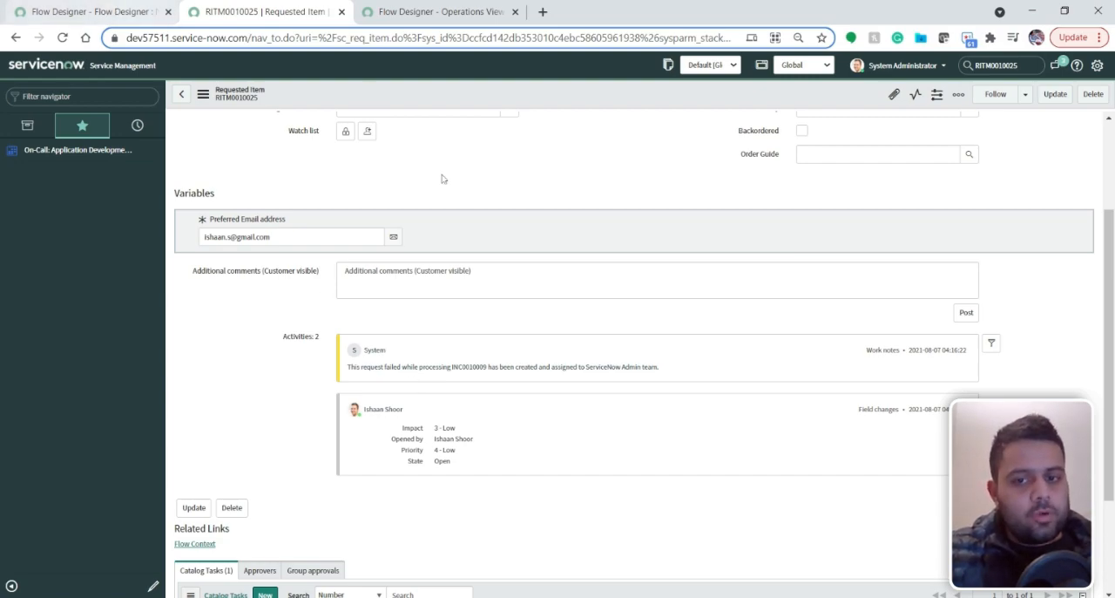
Return to the flow's execution details and collapse the error handler's Create Incident and Update Record actions
{"action": "left_click", "coordinate": [424, 12]}
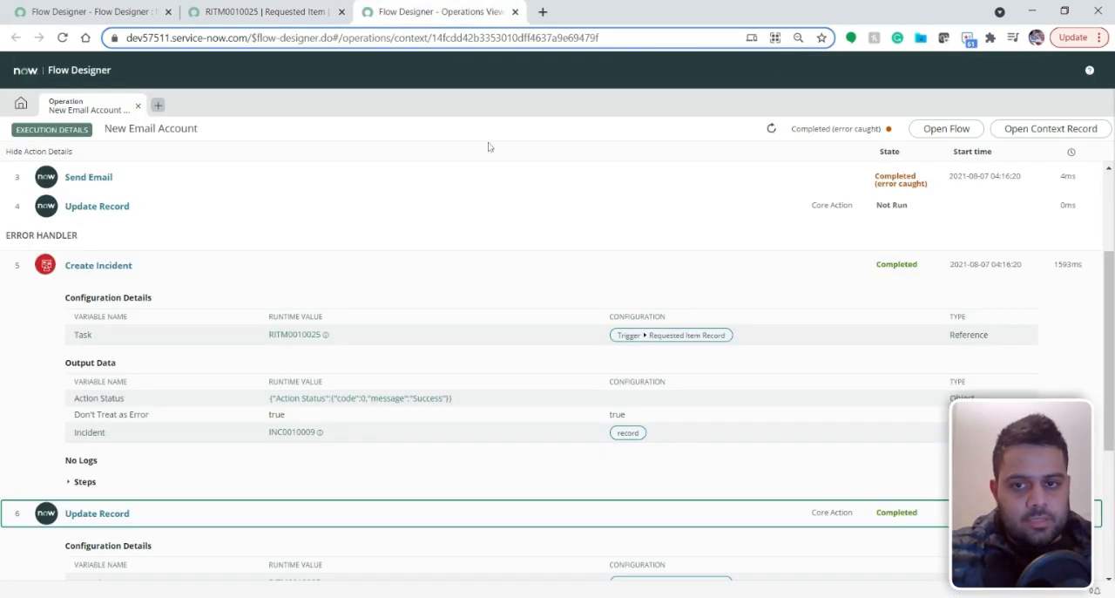
{"action": "left_click", "coordinate": [249, 276]}
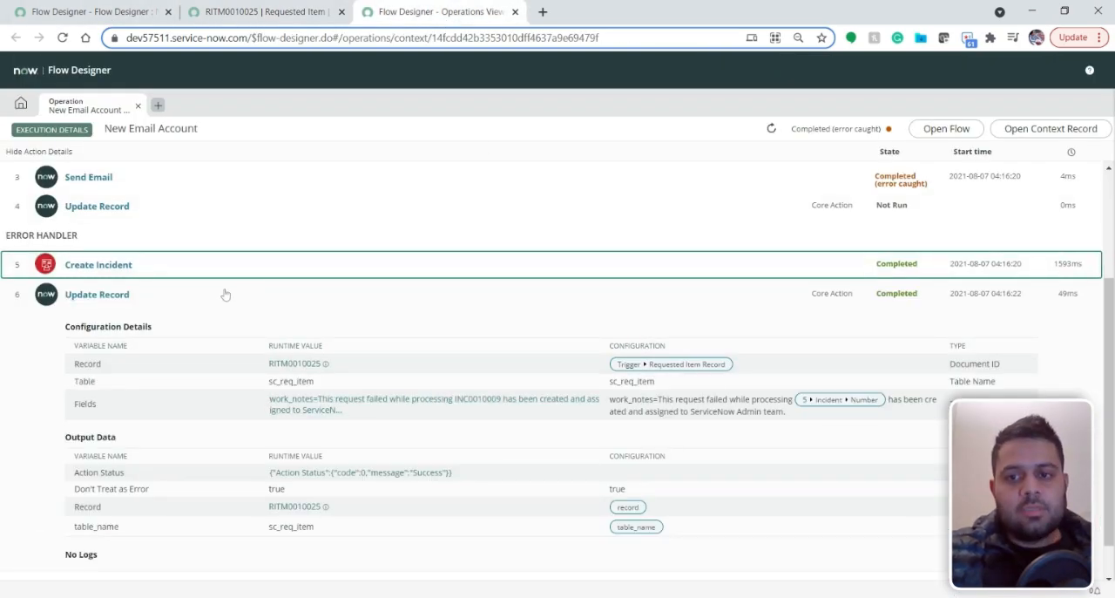
{"action": "left_click", "coordinate": [224, 294]}
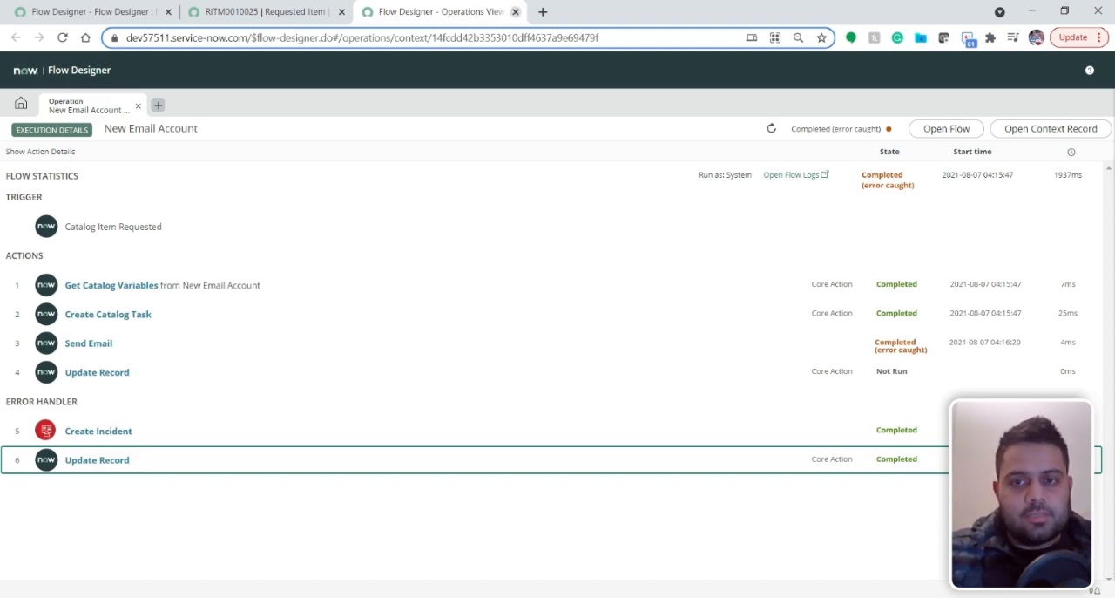
Go back to the New Email Account flow and briefly expand the error handler's Create Incident and Update Requested Item Record actions
{"action": "left_click", "coordinate": [251, 11]}
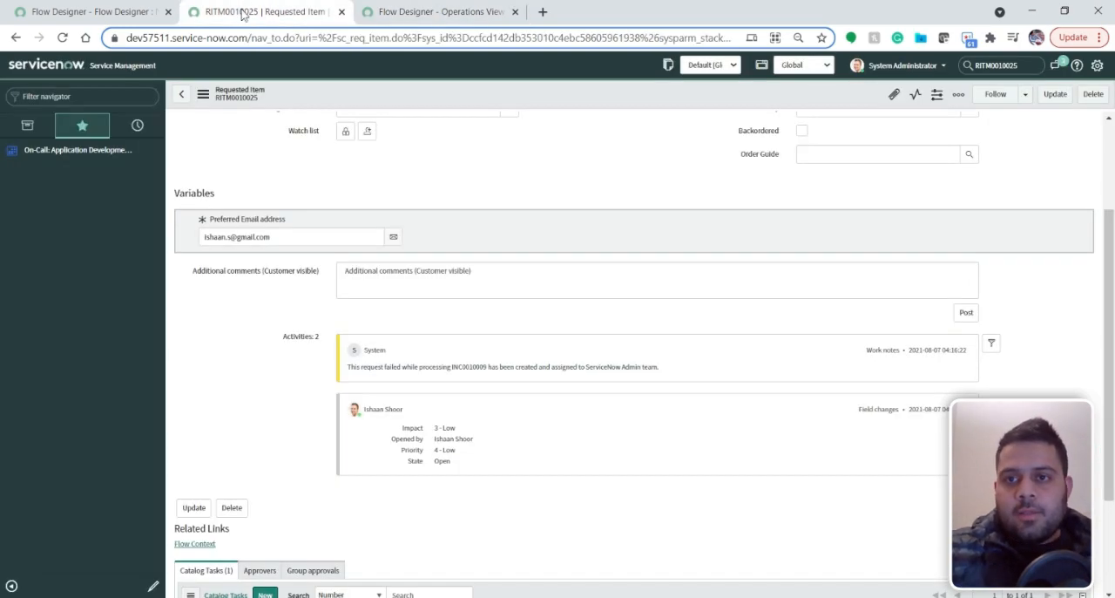
{"action": "left_click", "coordinate": [113, 12]}
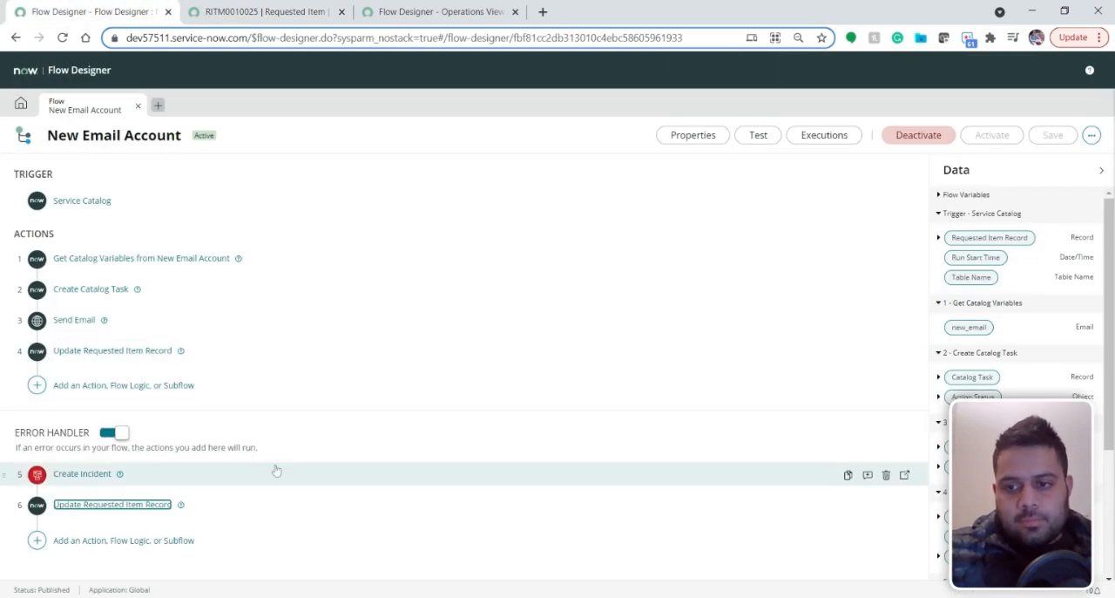
{"action": "left_click", "coordinate": [38, 476]}
{"action": "left_click", "coordinate": [38, 475]}
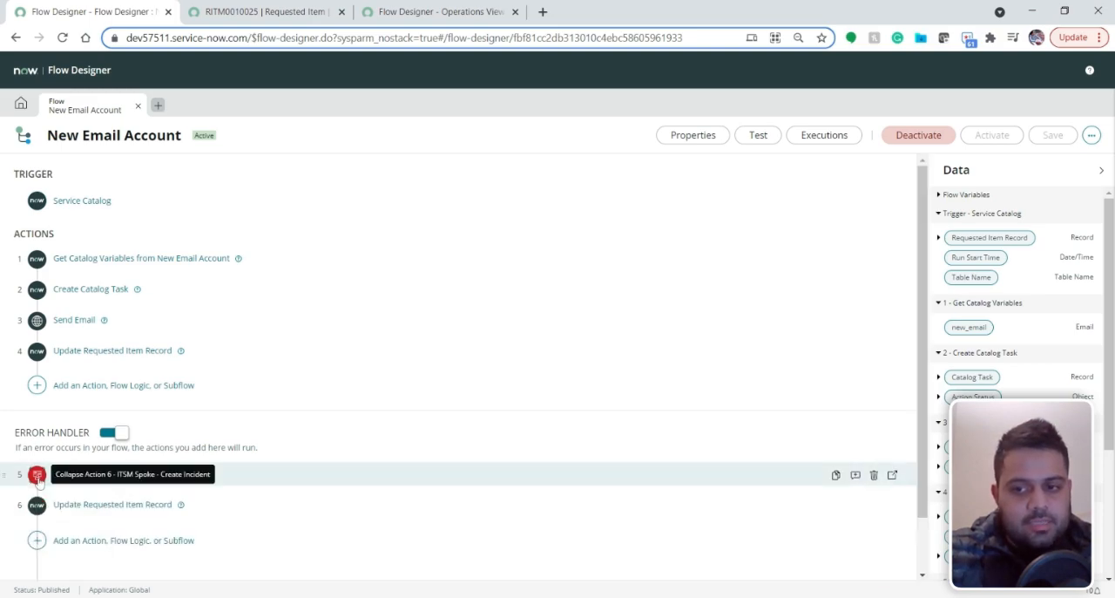
{"action": "left_click", "coordinate": [37, 507]}
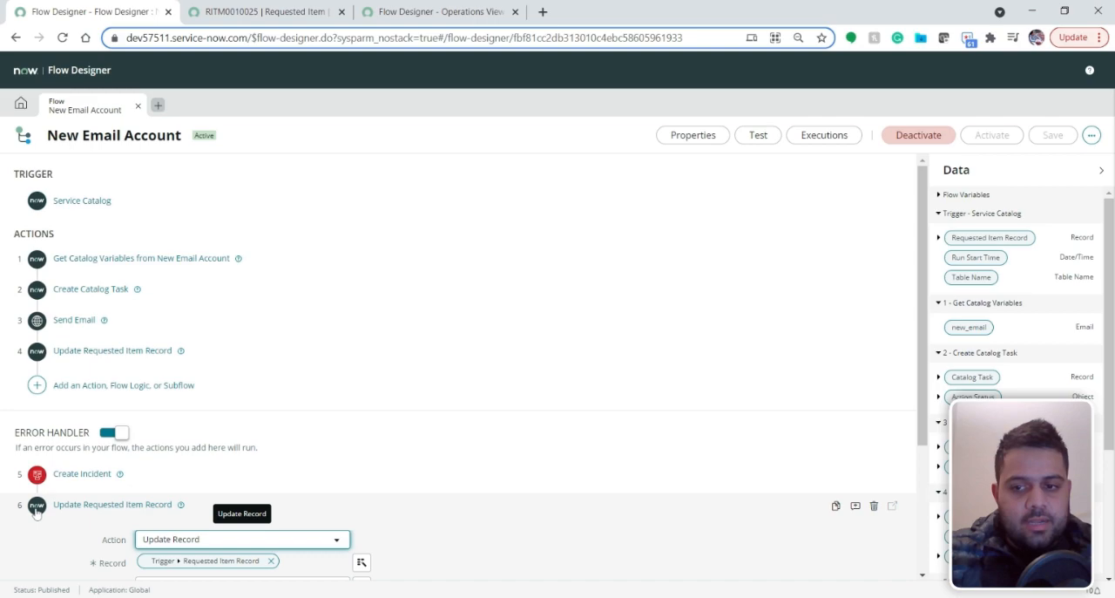
{"action": "left_click", "coordinate": [35, 315]}
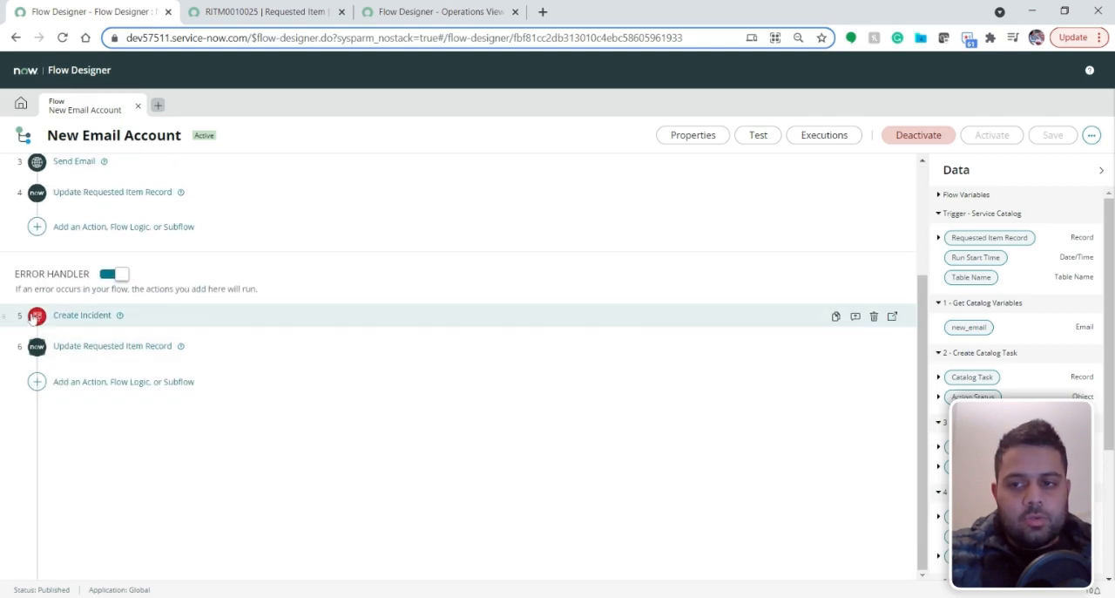
Start adding a step to the error handler and browse the actions offered by the ServiceNow Core and Global spokes
{"action": "left_click", "coordinate": [37, 540]}
{"action": "left_click", "coordinate": [99, 547]}
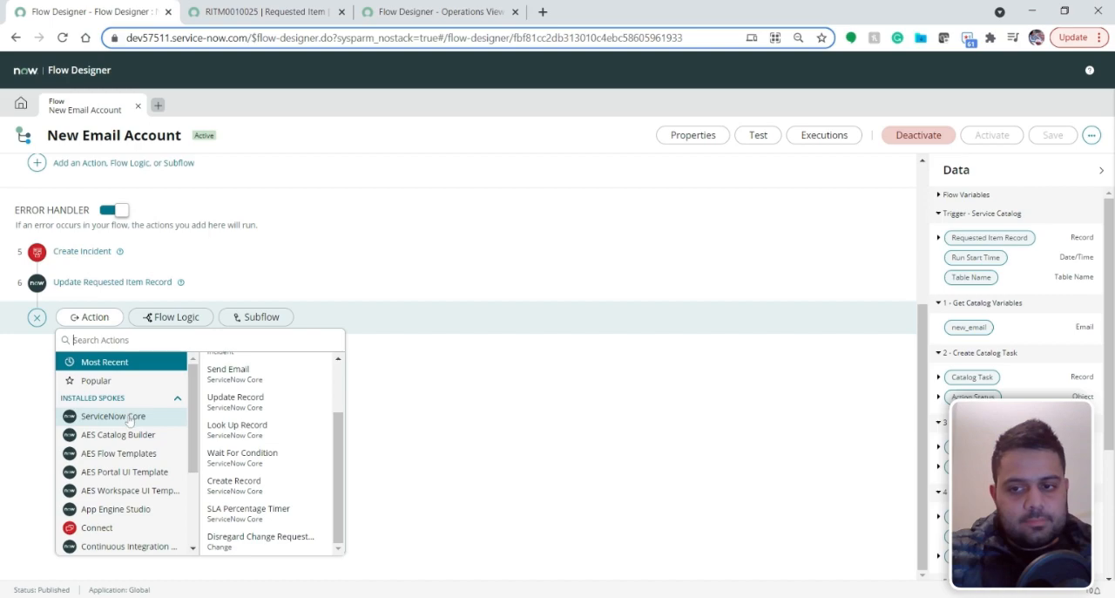
{"action": "left_click", "coordinate": [135, 417]}
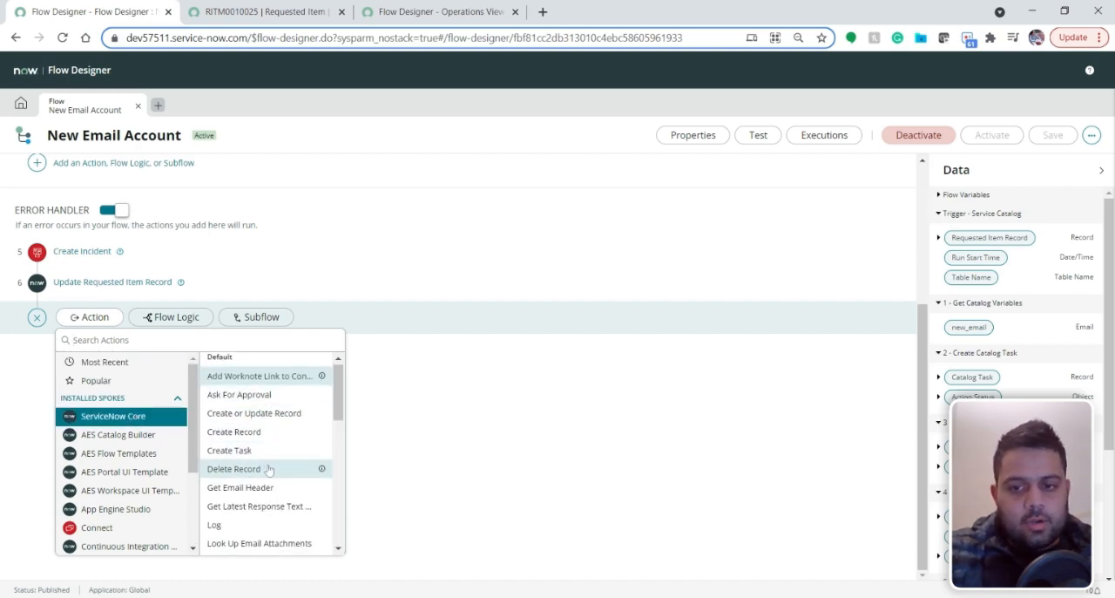
{"action": "scroll", "coordinate": [272, 471], "scroll_direction": "down", "scroll_amount": 1}
{"action": "scroll", "coordinate": [273, 488], "scroll_direction": "down", "scroll_amount": 2}
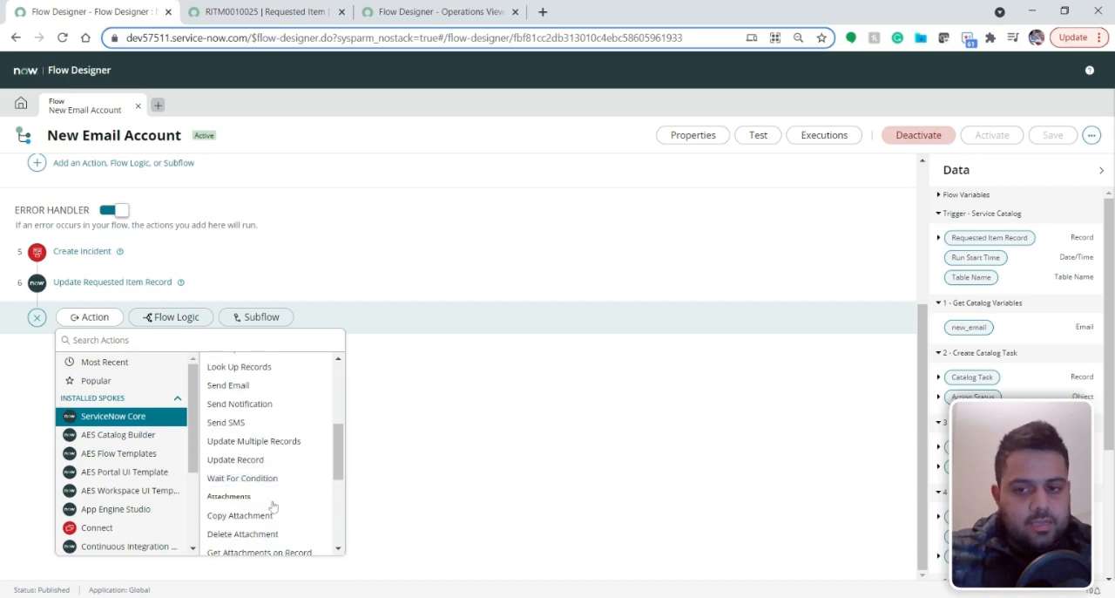
{"action": "scroll", "coordinate": [275, 479], "scroll_direction": "down", "scroll_amount": 2}
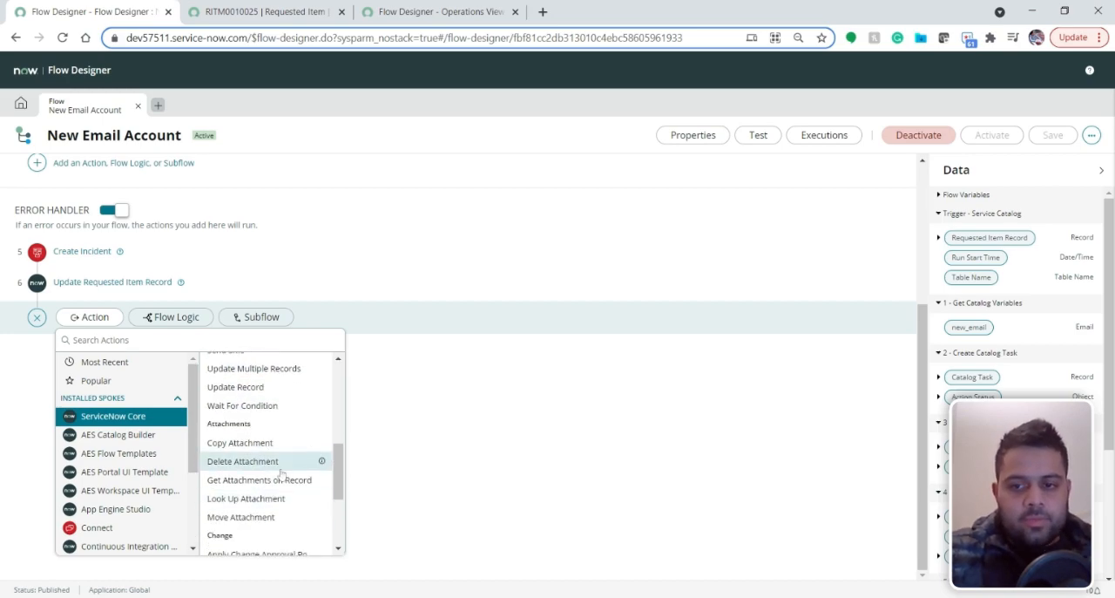
{"action": "scroll", "coordinate": [277, 495], "scroll_direction": "down", "scroll_amount": 2}
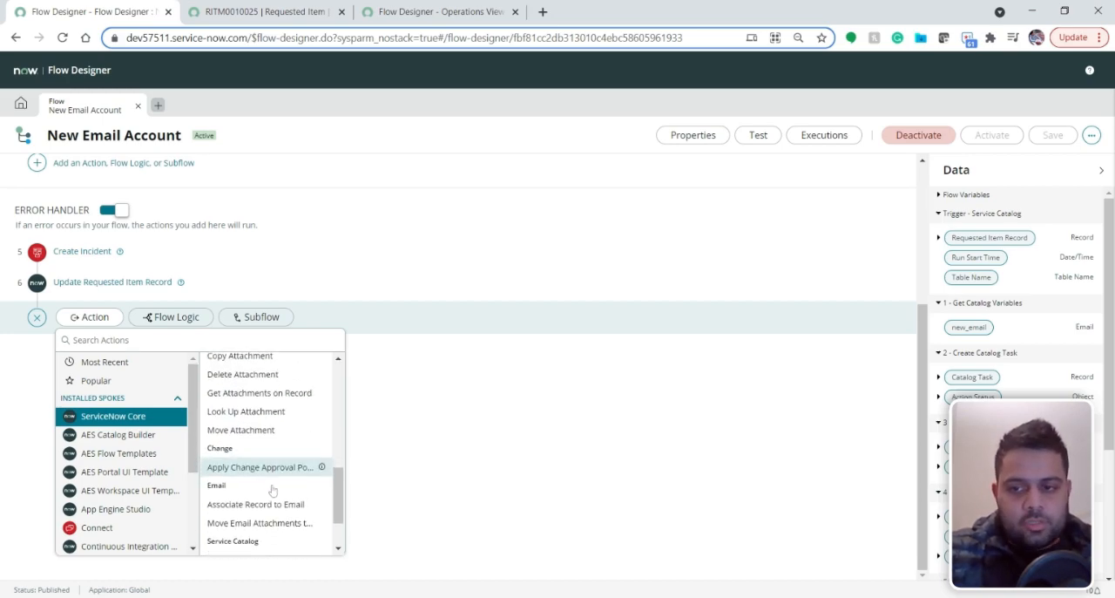
{"action": "scroll", "coordinate": [122, 453], "scroll_direction": "down", "scroll_amount": 2}
{"action": "left_click", "coordinate": [126, 453]}
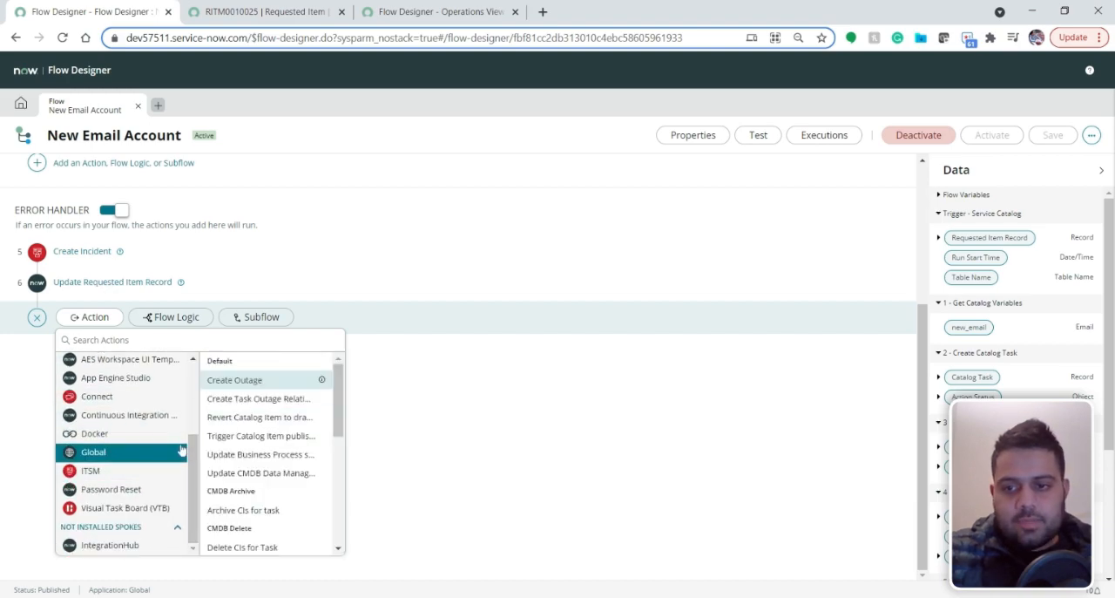
{"action": "scroll", "coordinate": [266, 471], "scroll_direction": "down", "scroll_amount": 5}
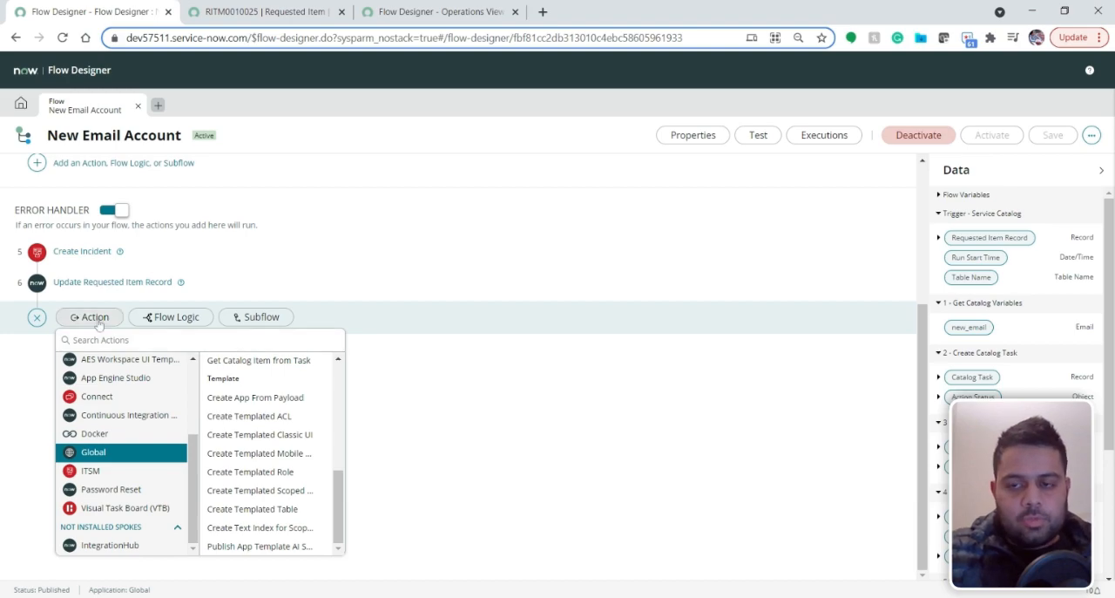
Look over the flow logic options and the subflows available for the error handler without adding any
{"action": "left_click", "coordinate": [171, 317]}
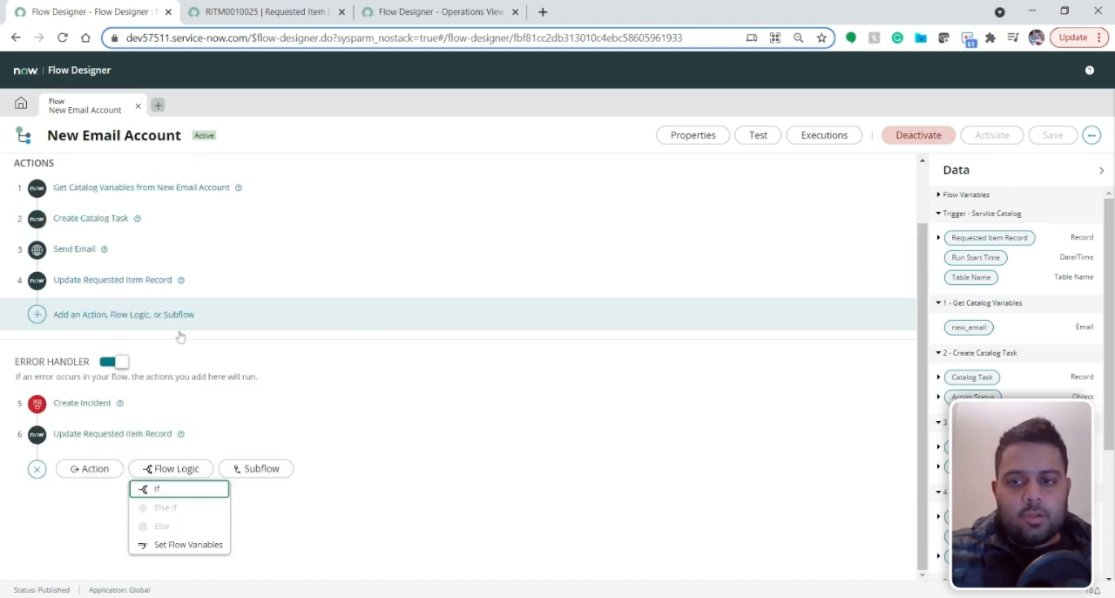
{"action": "left_click", "coordinate": [257, 471]}
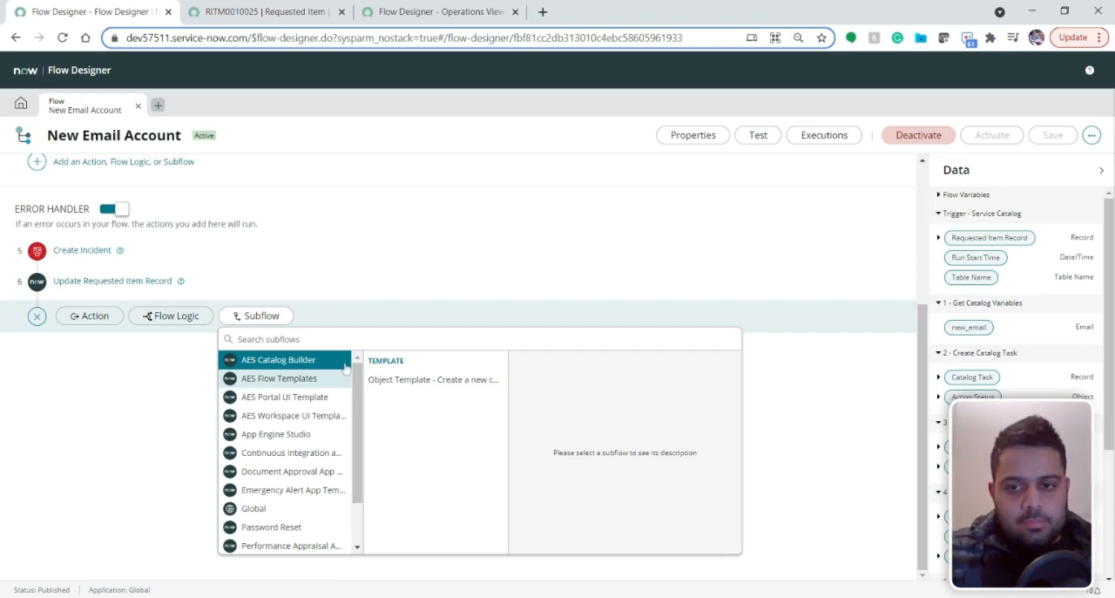
{"action": "left_click", "coordinate": [254, 315]}
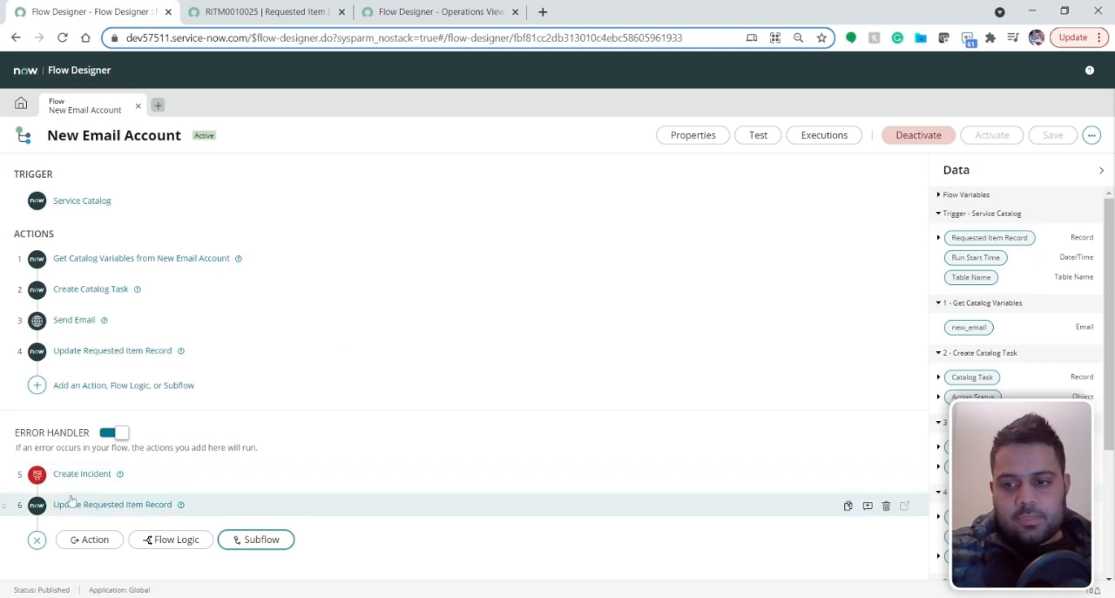
Recheck the error handler's Update Requested Item Record action and the requested item's activities, and return to the flow
{"action": "left_click", "coordinate": [35, 512]}
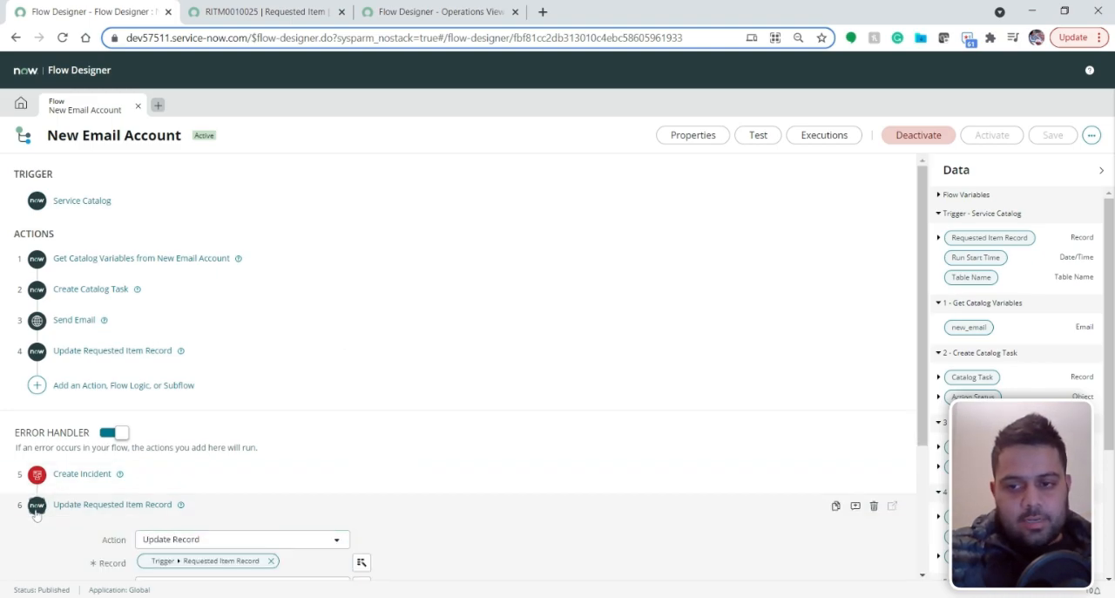
{"action": "left_click", "coordinate": [36, 514]}
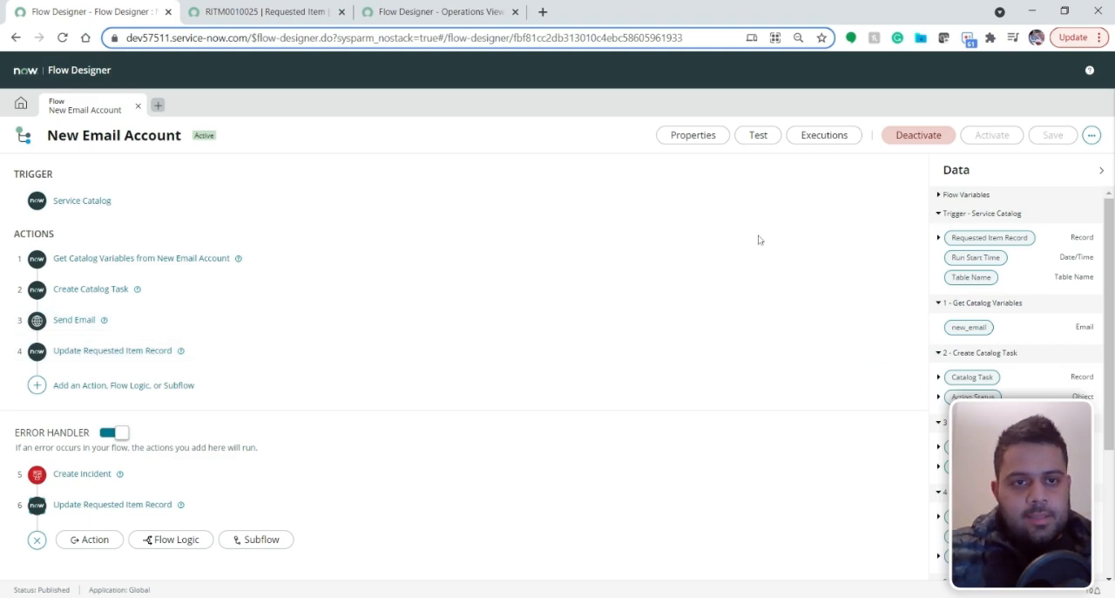
{"action": "left_click", "coordinate": [286, 17]}
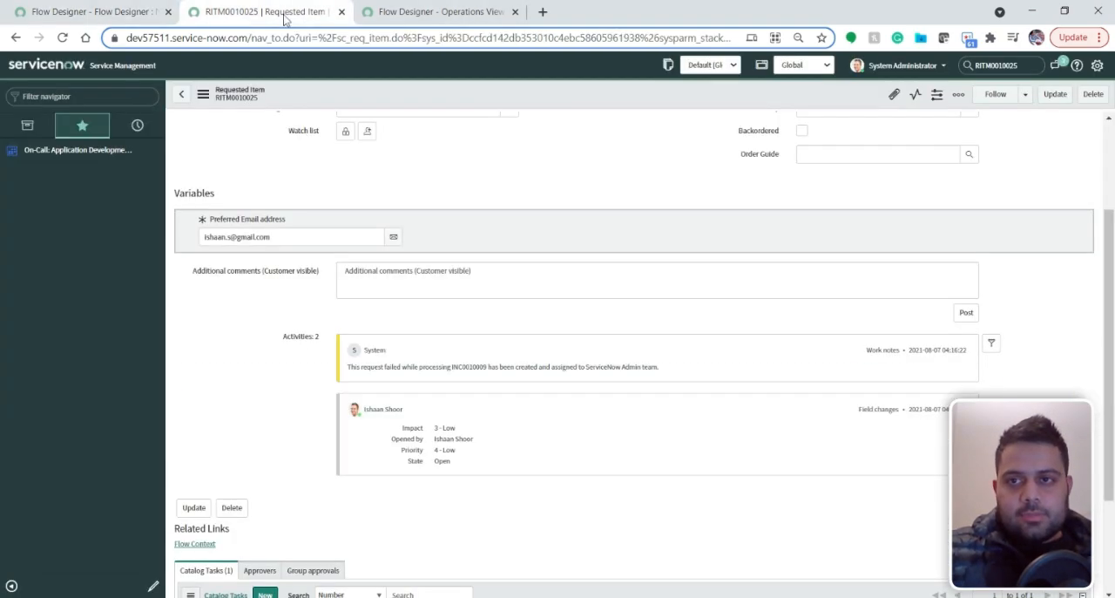
{"action": "left_click", "coordinate": [91, 12]}
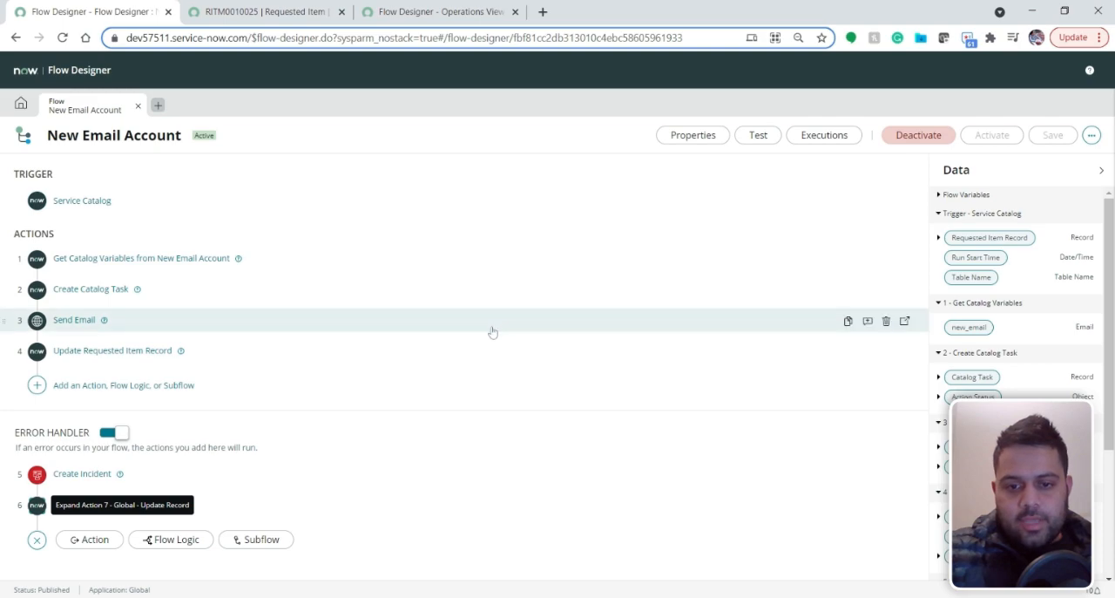